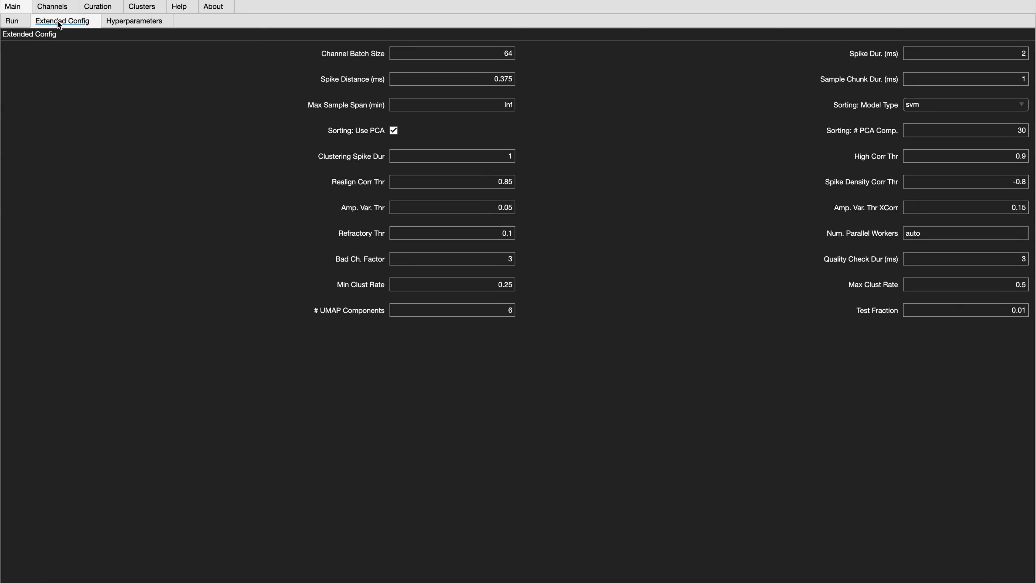
- Look over the hyperparameters, then the run settings for sampling frequency, common reference, denoising, extraction channels and bandpass range
left_click(116, 22)
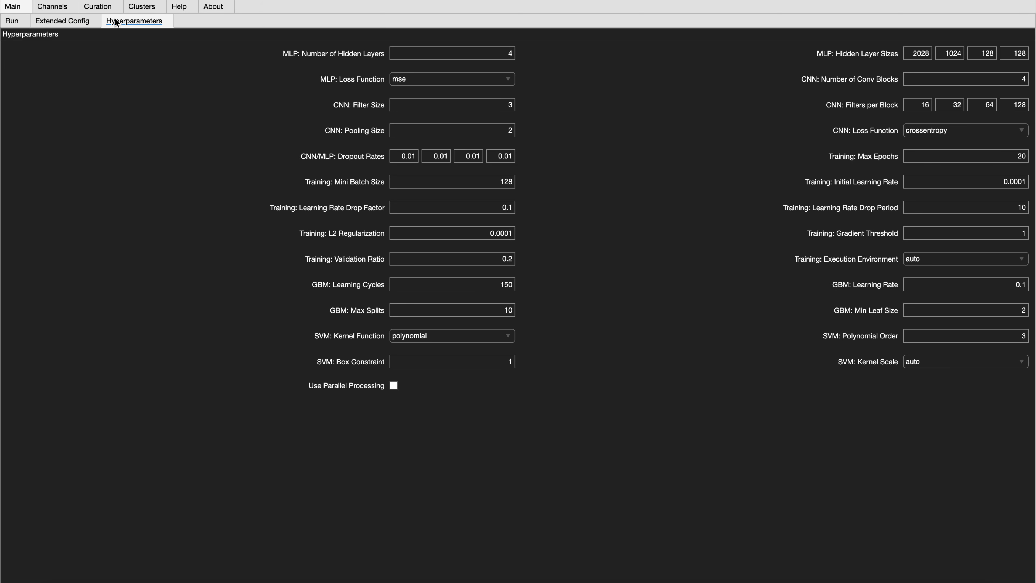
left_click(13, 24)
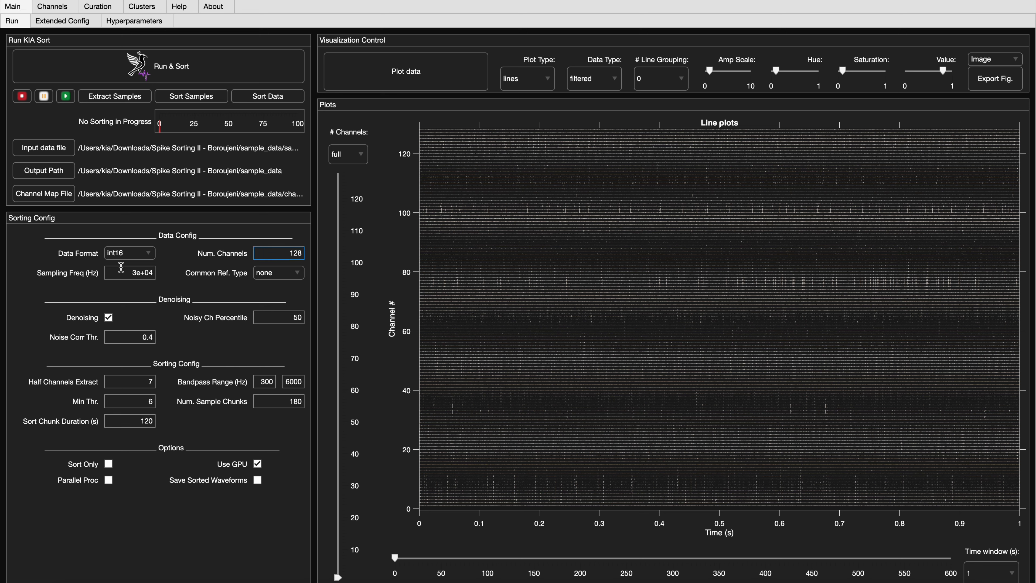
left_click(127, 277)
left_click(277, 280)
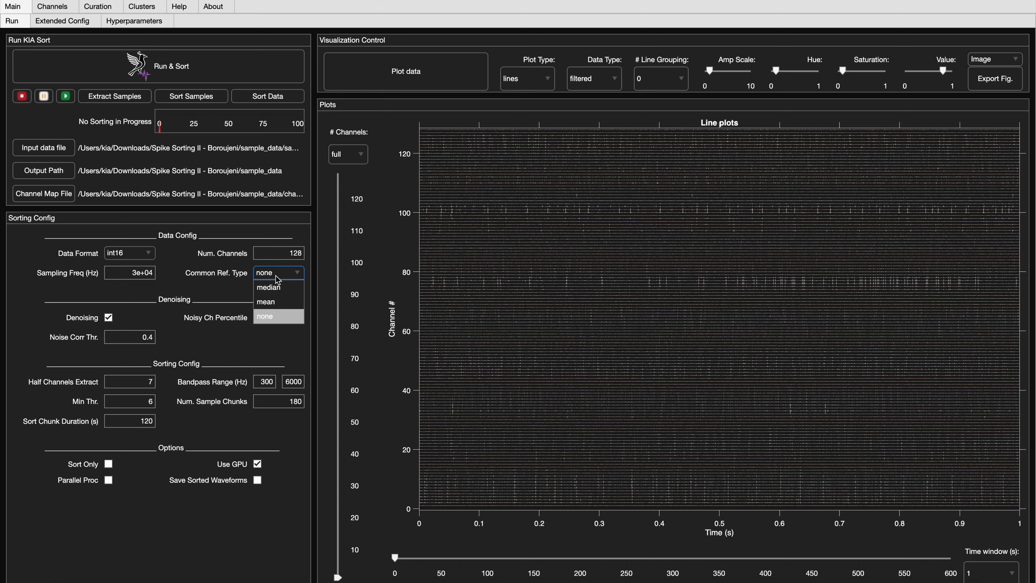
left_click(276, 277)
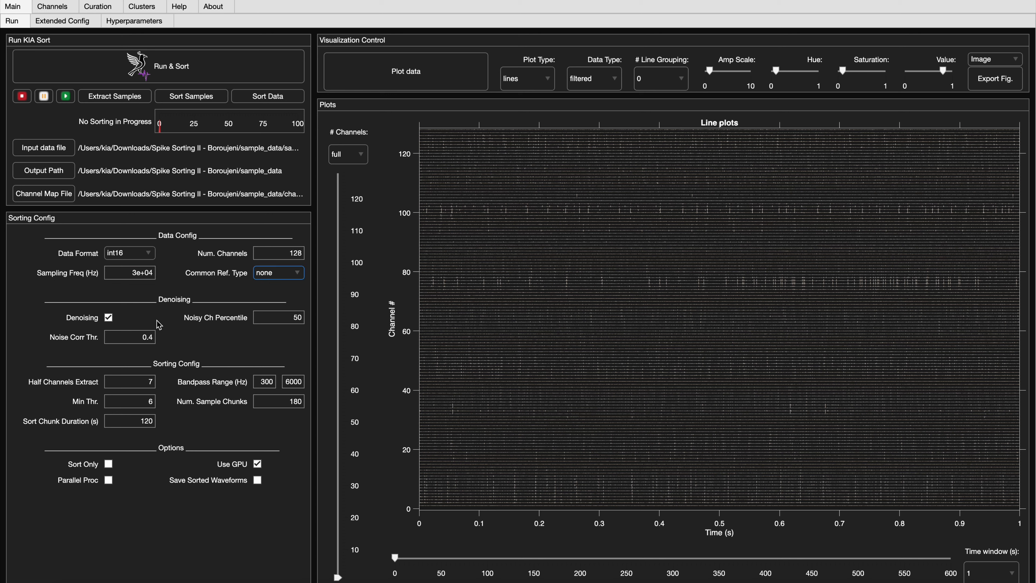
left_click(109, 321)
left_click(276, 318)
key("Tab")
left_click(143, 338)
left_click(184, 365)
left_click(121, 381)
double_click(121, 381)
left_click(120, 381)
left_click(267, 384)
- Set the number of sample chunks to 300 and check the sort chunk duration and the processing options
left_click(271, 402)
double_click(276, 404)
type("300")
double_click(140, 421)
left_click(187, 426)
left_click(109, 481)
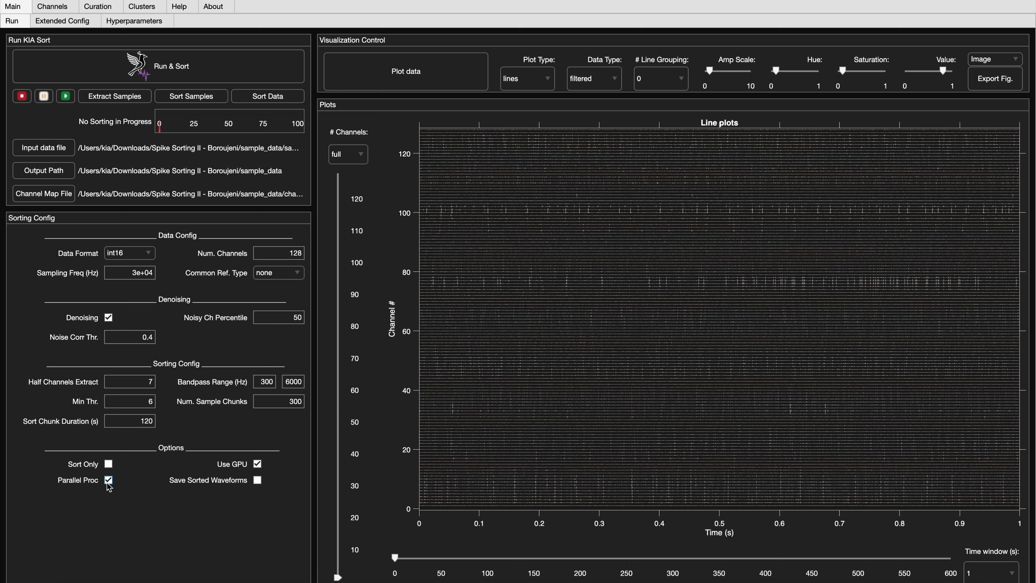
left_click(257, 465)
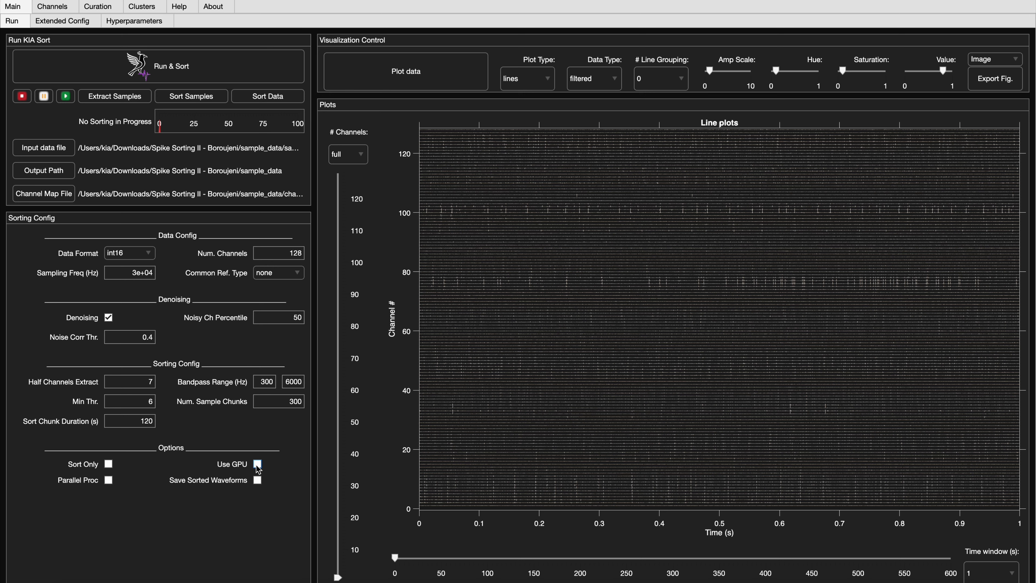
left_click(257, 481)
- Plot the recording channels in the channel explorer, showing 16 channels at a time
left_click(57, 7)
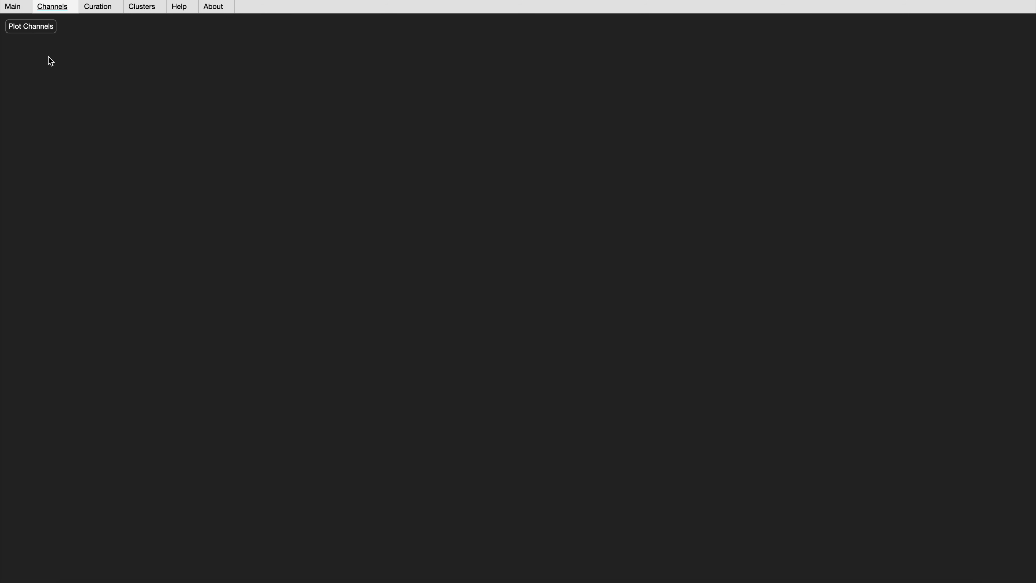
left_click(35, 30)
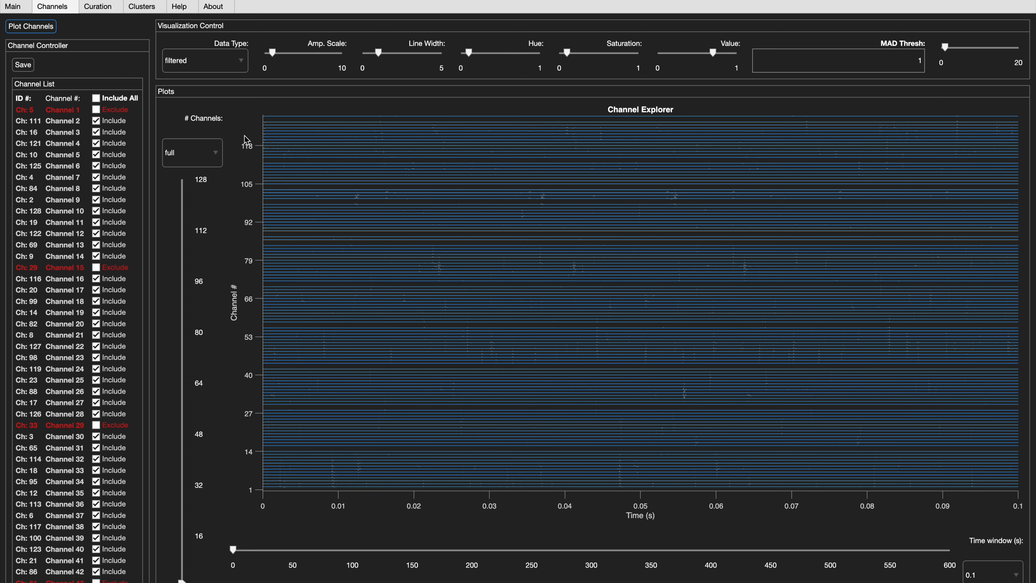
left_click(197, 162)
left_click(197, 247)
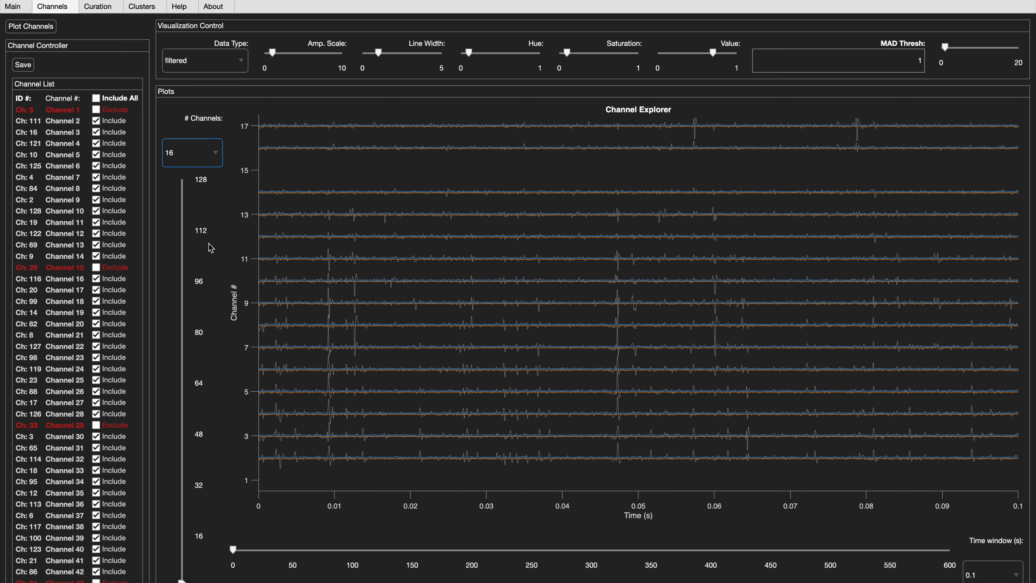
- Temporarily include Channel 1 and Channel 15 to inspect their traces, excluding each again
left_click(96, 110)
left_click(96, 111)
left_click(96, 269)
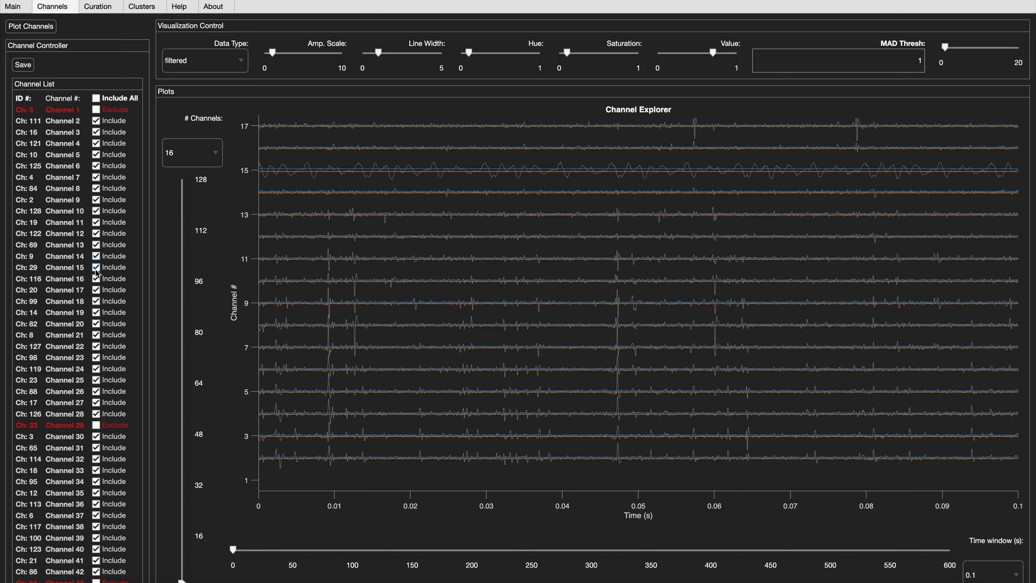
left_click(96, 268)
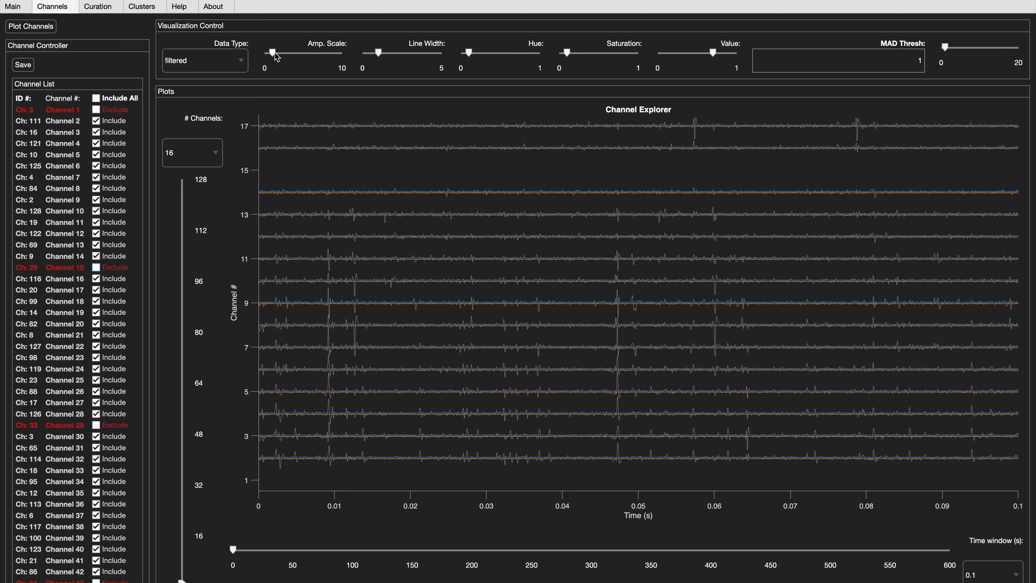
- Adjust the amplitude scale of the channel traces and set the MAD threshold to 6
mouse_move(272, 52)
left_mouse_down()
mouse_move(305, 54)
mouse_move(279, 54)
left_mouse_up()
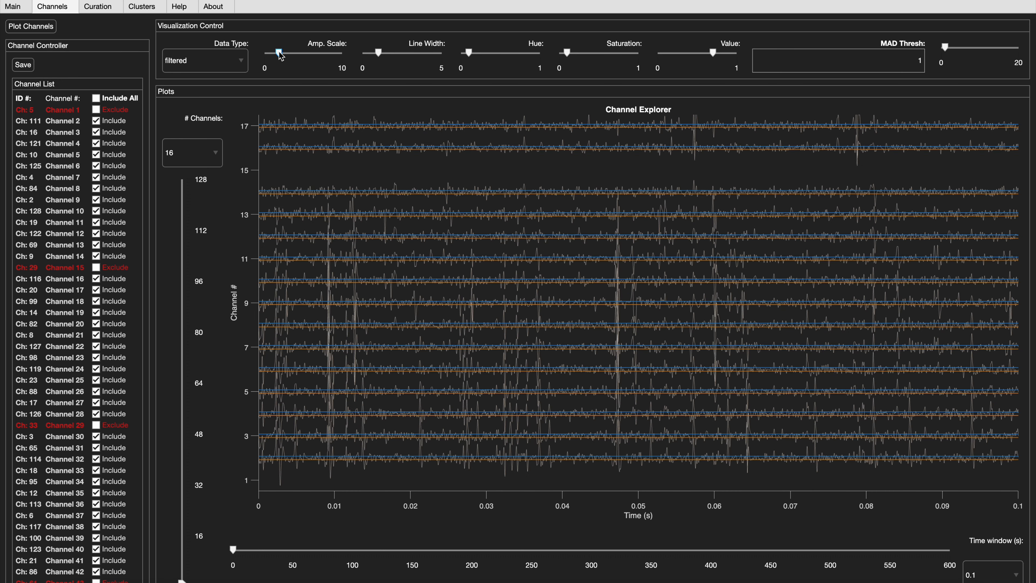
left_click(945, 48)
left_click_drag(945, 48, 957, 51)
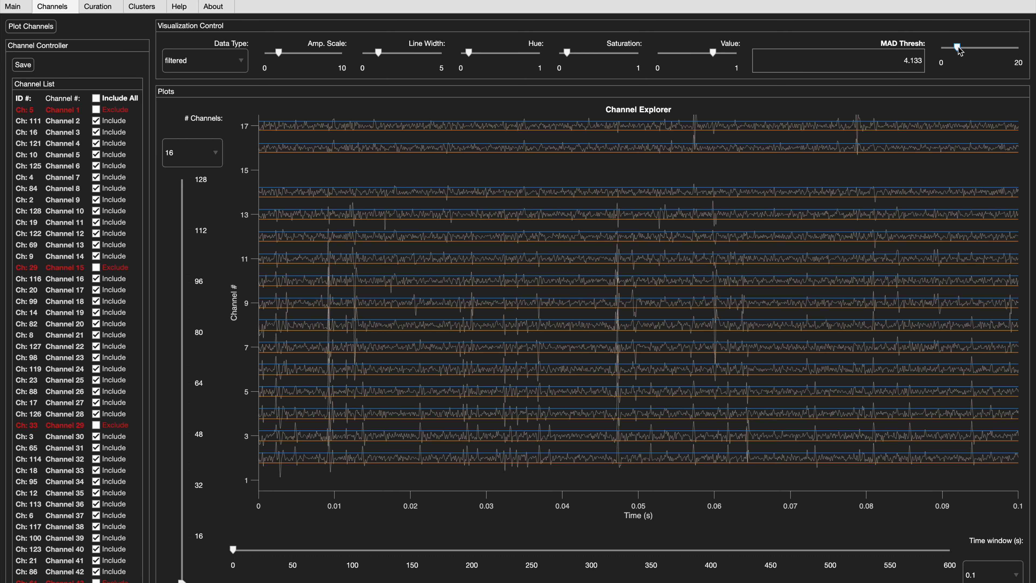
left_click(905, 57)
double_click(905, 57)
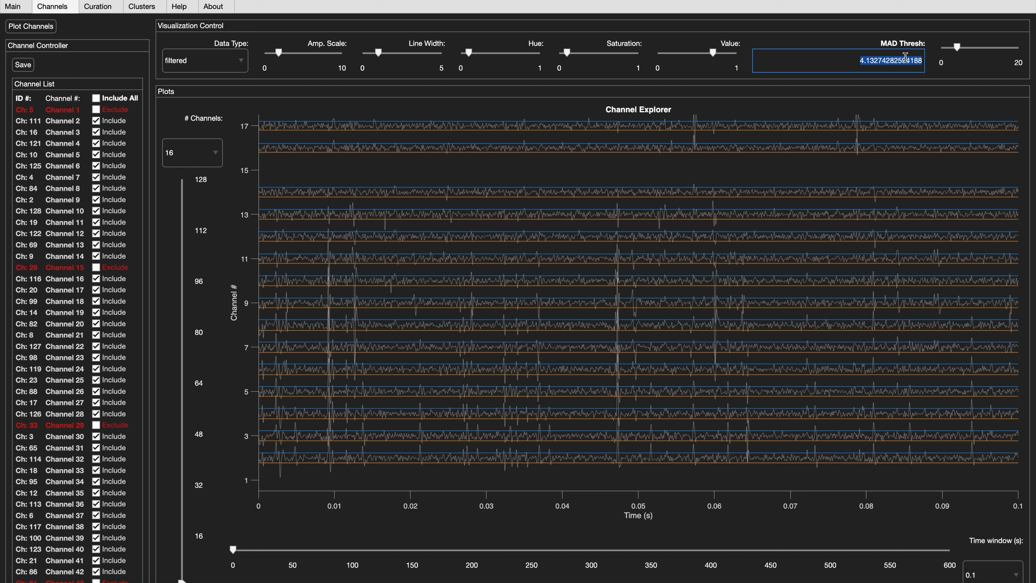
type("6")
key("Return")
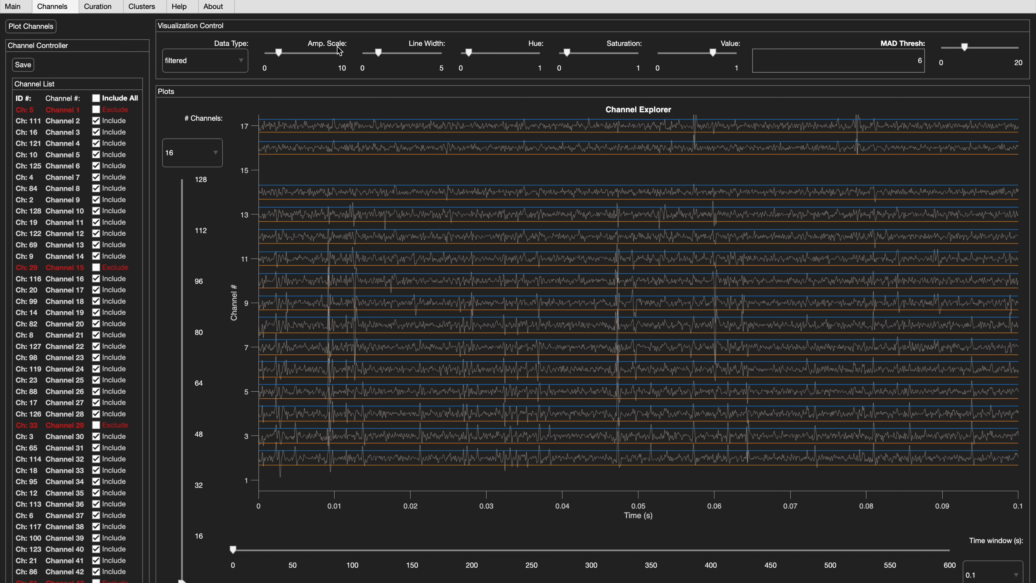
left_click_drag(279, 52, 273, 52)
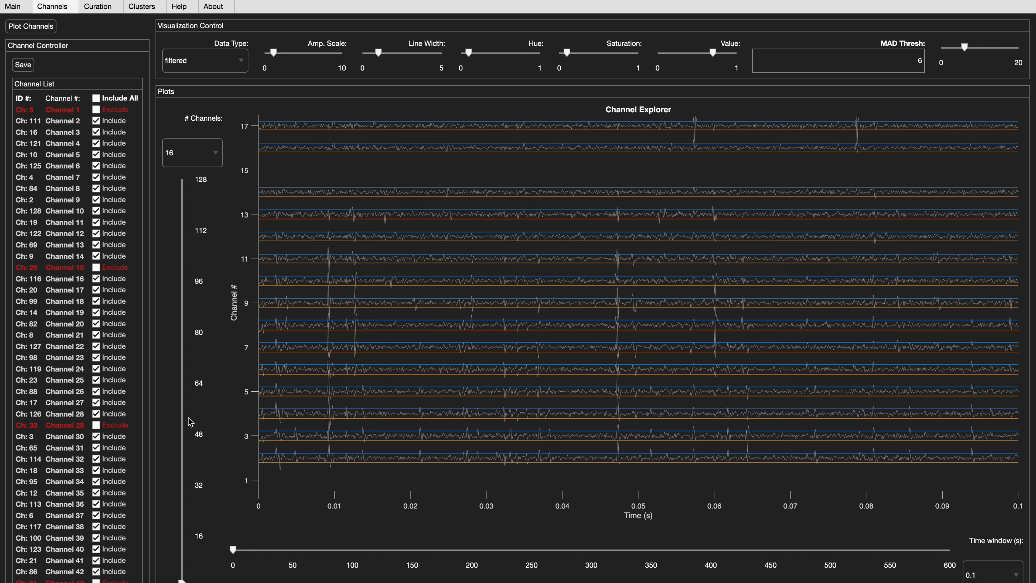
- Inspect the higher-numbered channels against the threshold, check the minimum sorting threshold, and save the channel selection
left_click(182, 419)
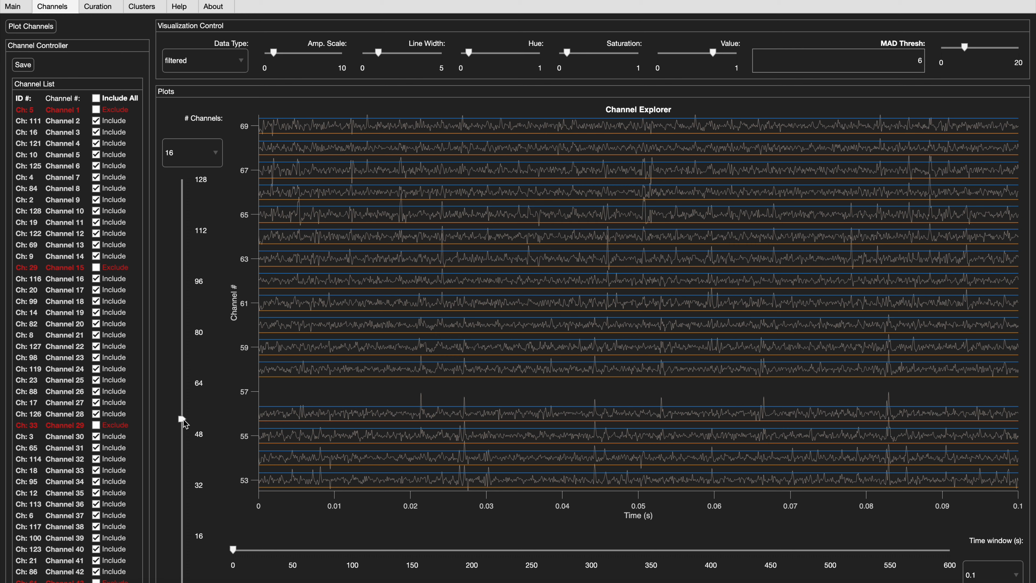
left_click(182, 361)
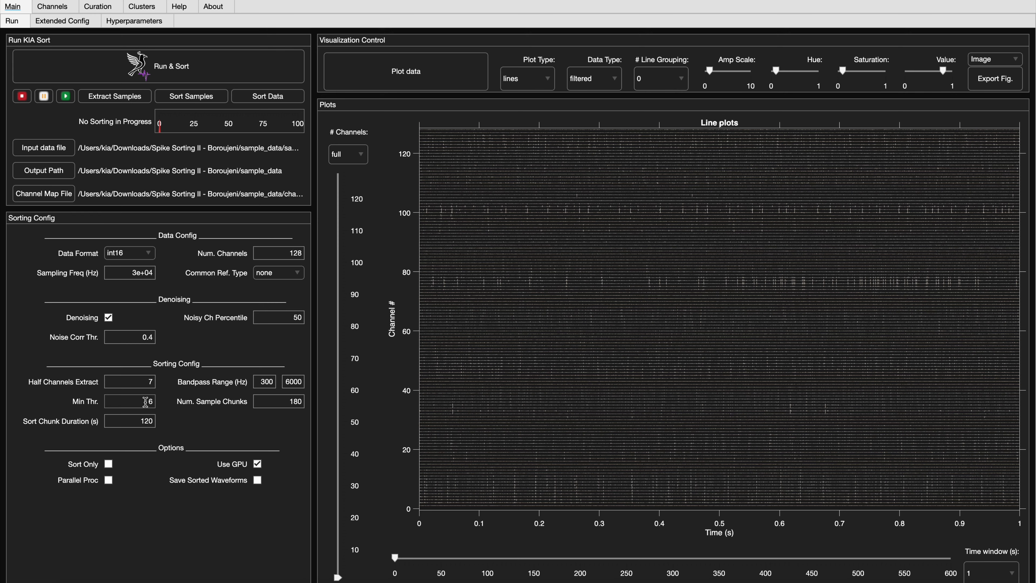
double_click(144, 405)
left_click(54, 6)
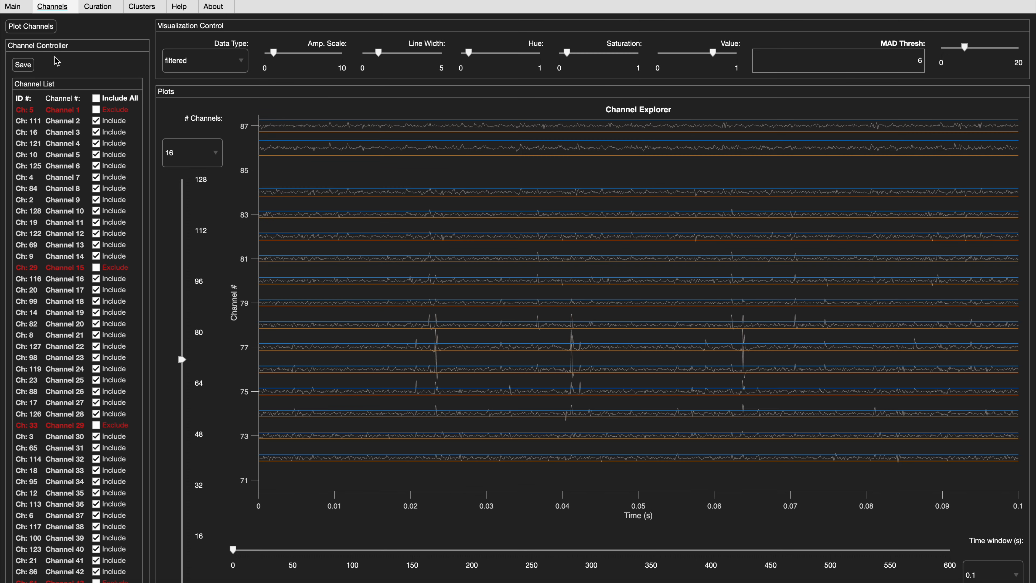
left_click(32, 65)
- Plot the sorting results for curation
left_click(13, 7)
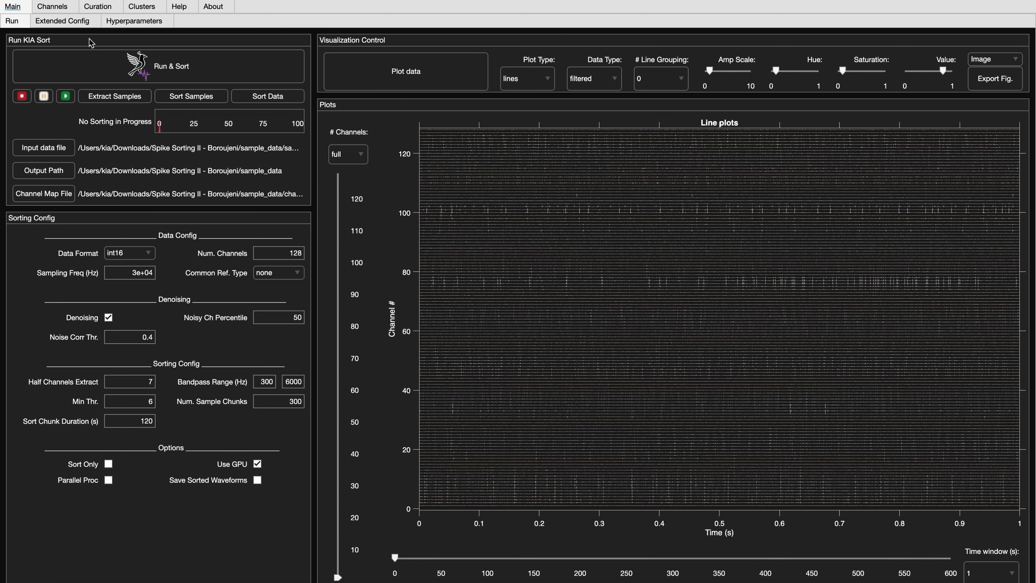
left_click(98, 6)
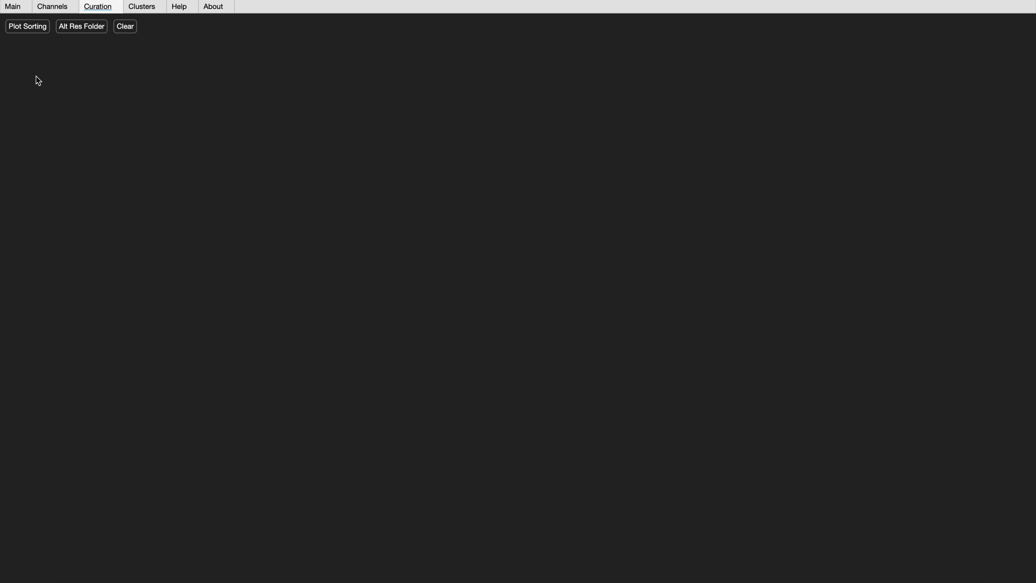
left_click(31, 28)
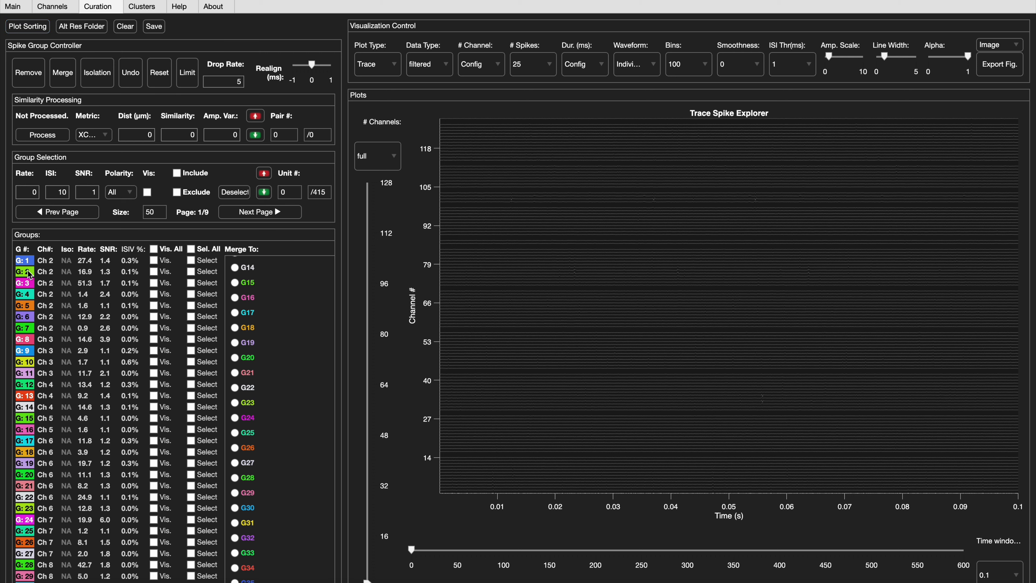
- Look through the spike group list and try out the visibility and selection options of group 1
scroll(27, 351, "down", 6)
scroll(27, 351, "up", 6)
left_click(154, 262)
left_click(154, 261)
left_click(192, 261)
scroll(255, 315, "up", 5)
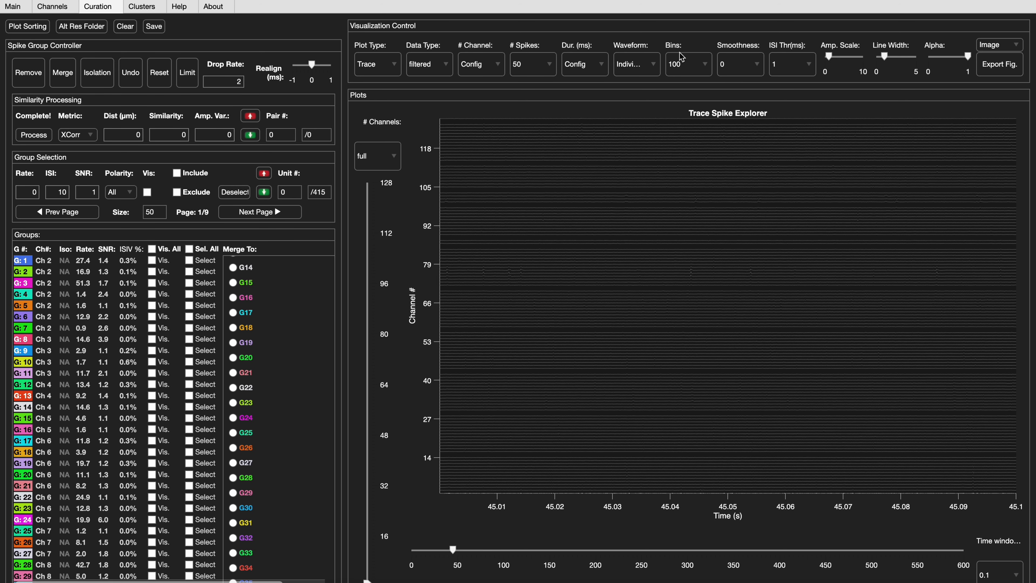
- Set the plot type to Multiple with Amplitude, Waveform, CCG, ISI and Density, giving Waveform the value 2
left_click(380, 63)
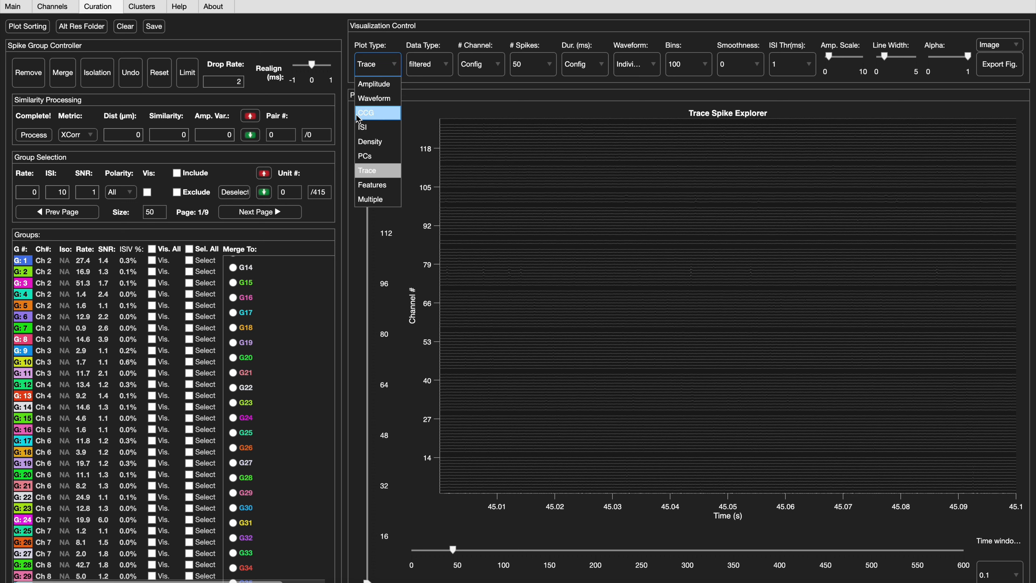
left_click(369, 199)
left_click(358, 82)
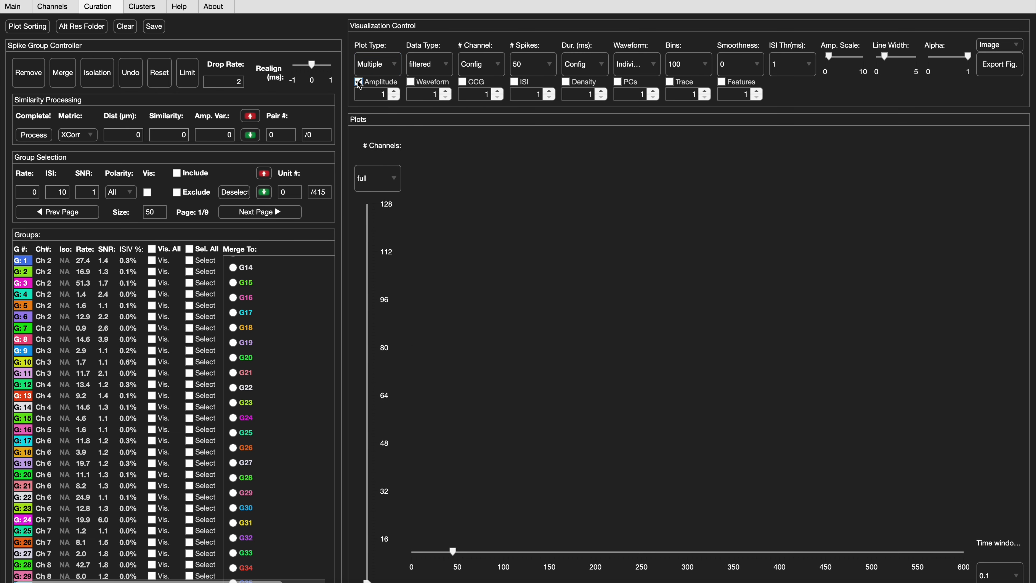
left_click(410, 82)
left_click(469, 84)
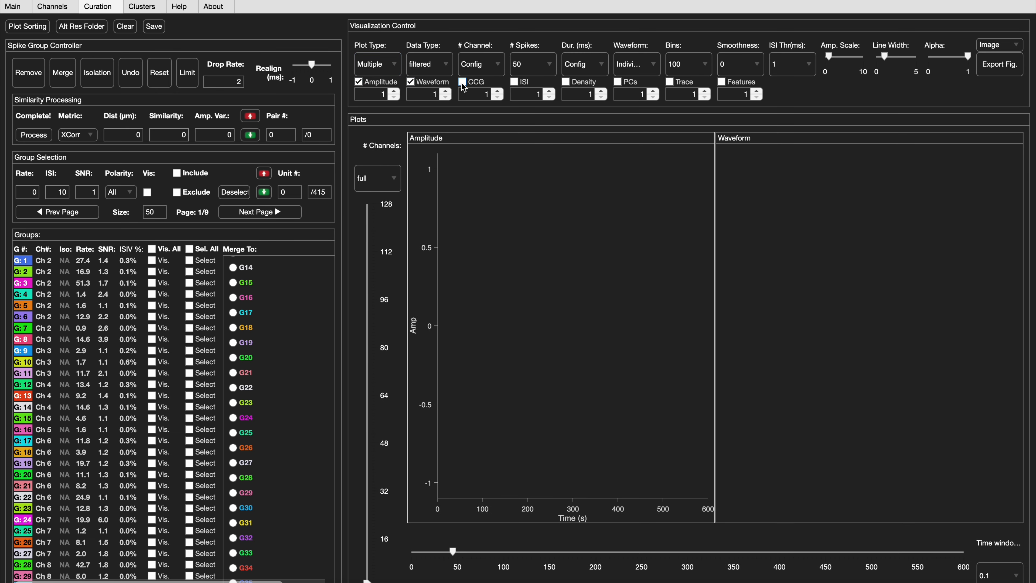
left_click(517, 83)
left_click(566, 83)
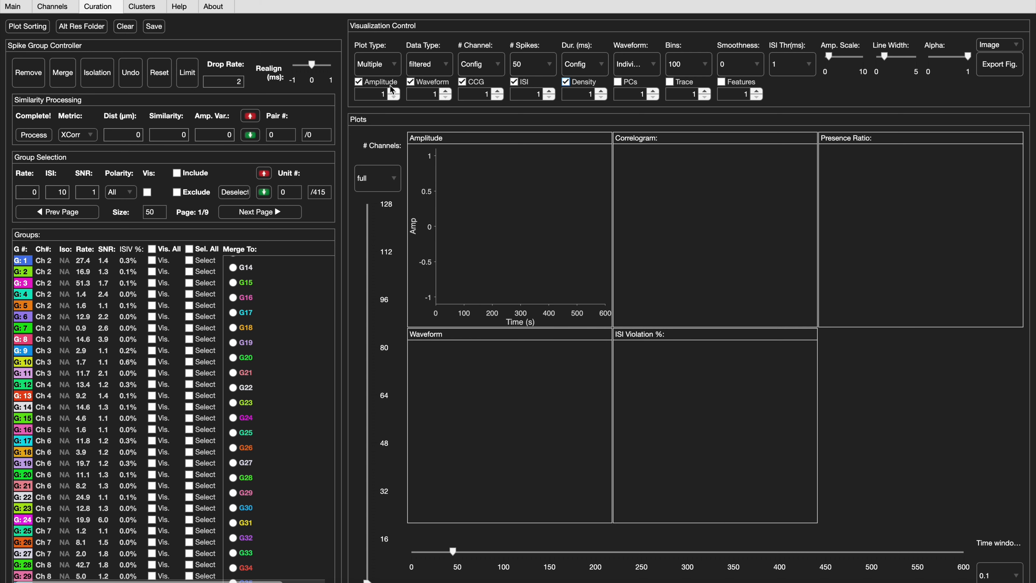
left_click(448, 97)
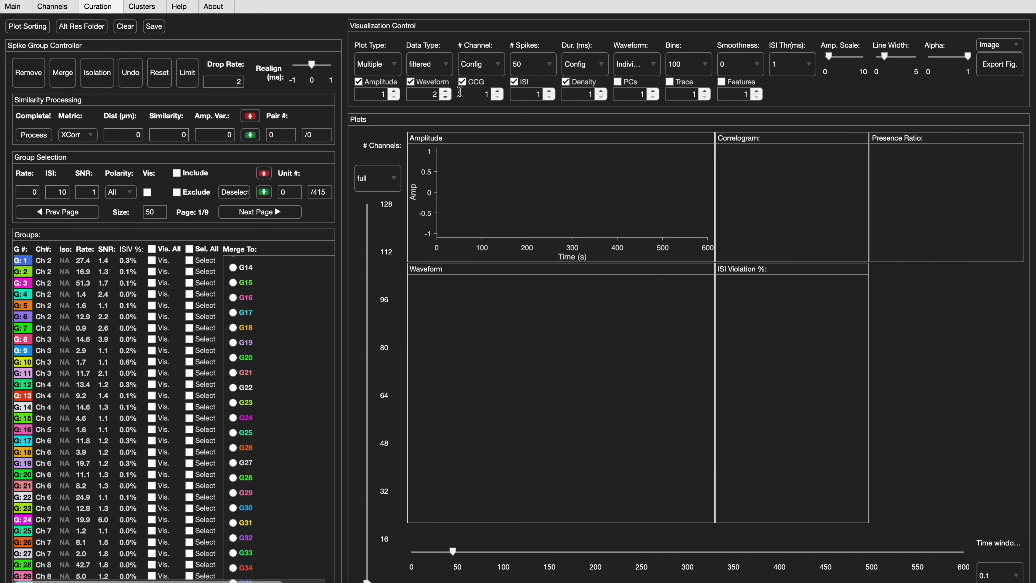
- Review the available display options for data type, channel count, spike count, duration, waveform and bins
left_click(443, 64)
left_click(493, 65)
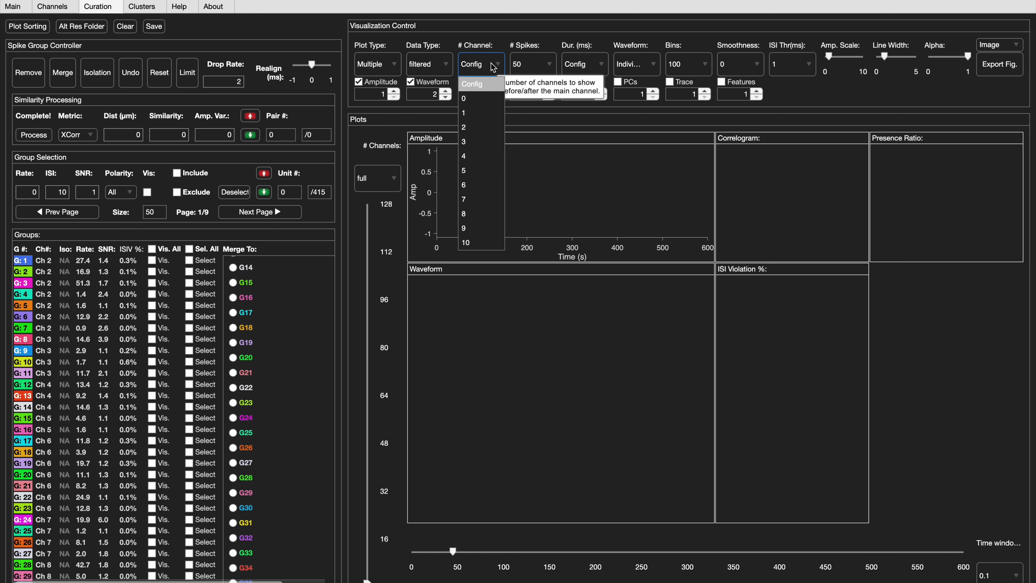
left_click(493, 67)
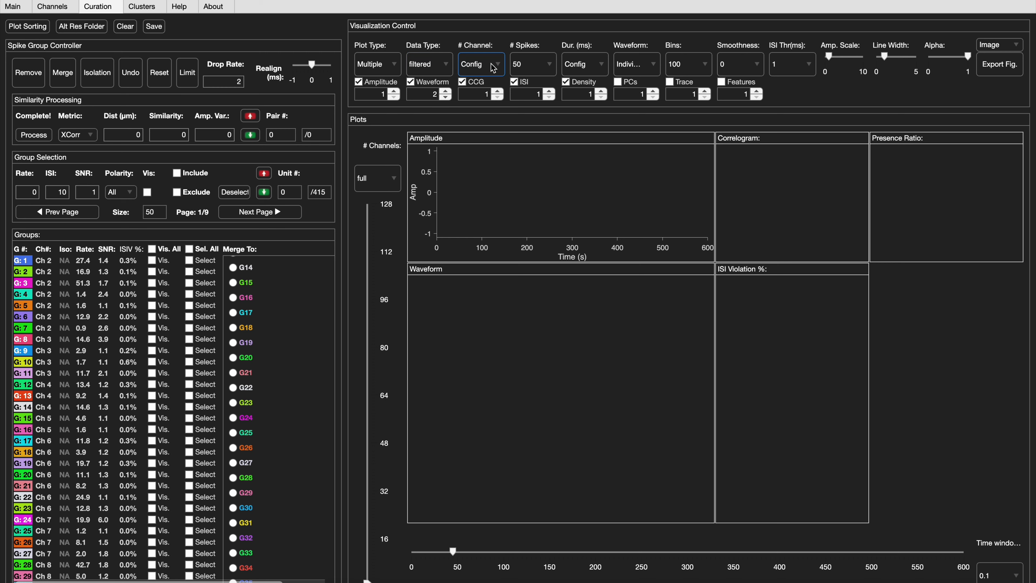
left_click(551, 69)
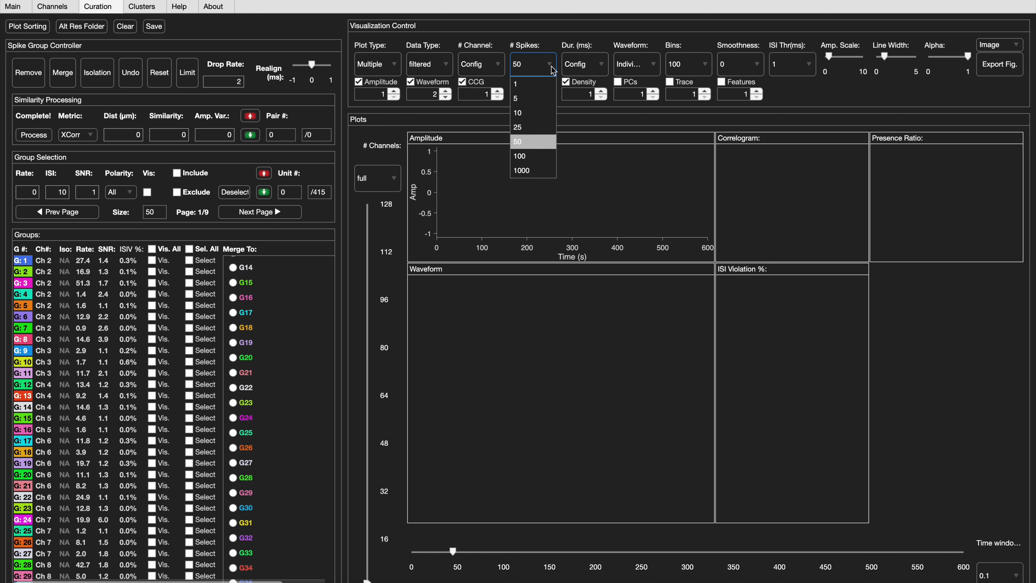
left_click(553, 70)
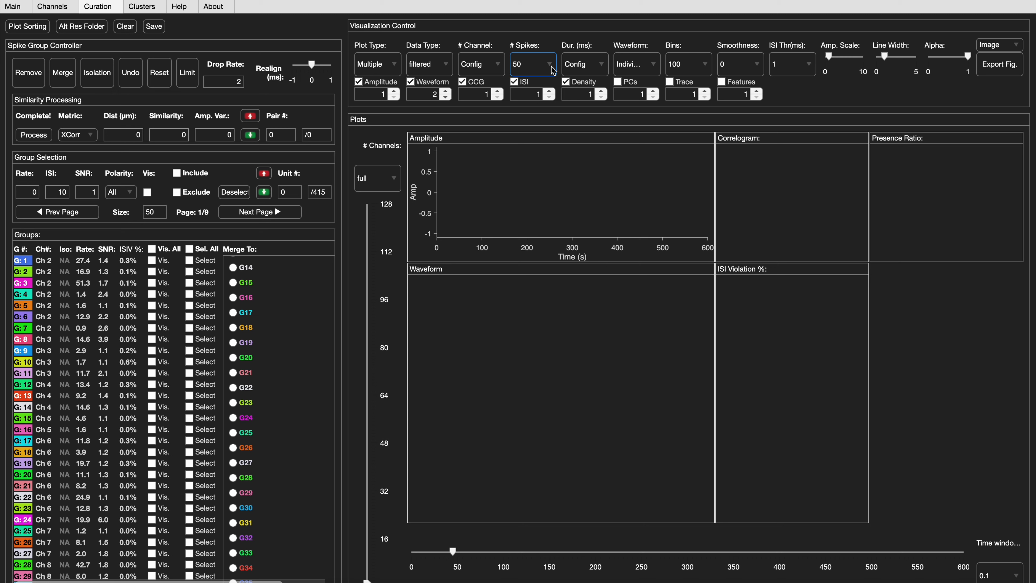
left_click(595, 71)
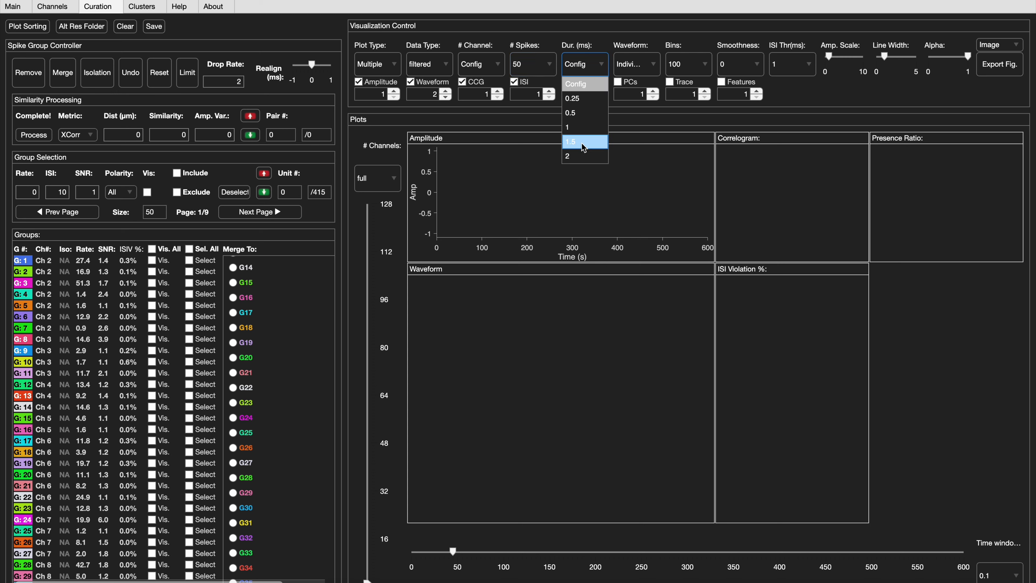
left_click(641, 72)
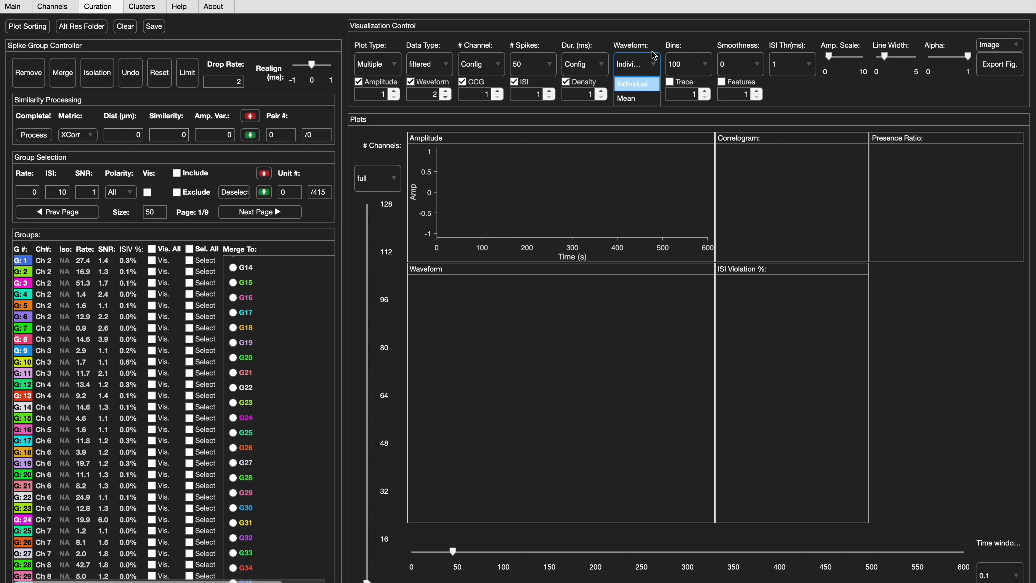
left_click(652, 62)
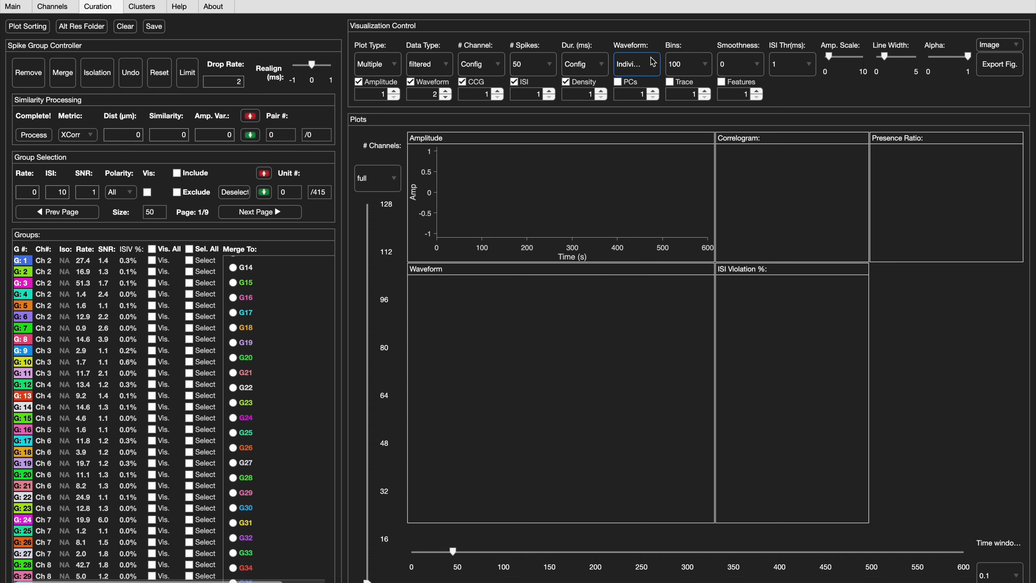
left_click(688, 68)
left_click(688, 68)
- Make spike group 8 visible in the plots
left_click(152, 340)
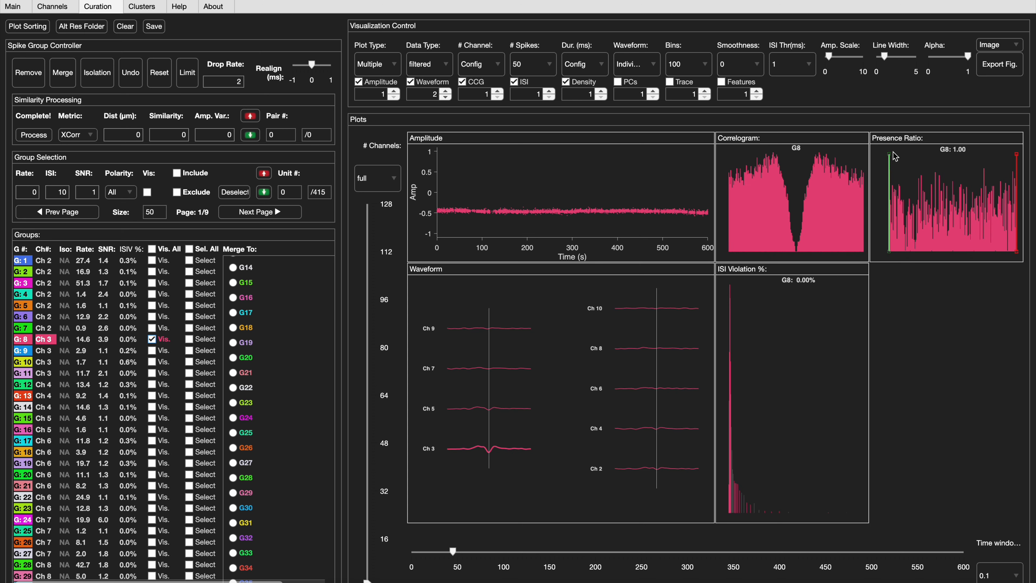
- Try a thicker line width for the group 8 plots, lower their Alpha slightly and raise the amplitude scale to about mid-range
left_click(896, 61)
left_click(883, 58)
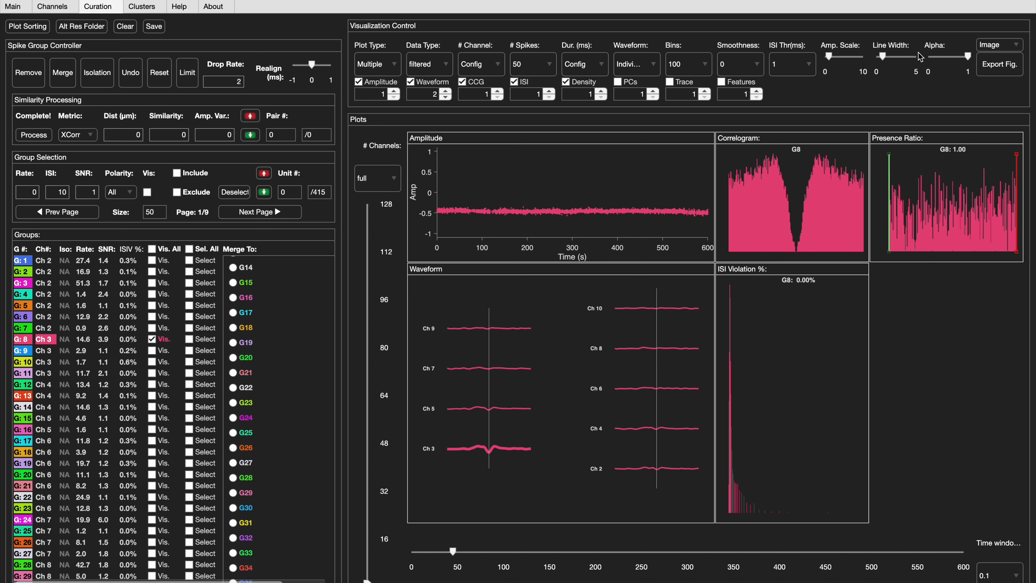
left_click(953, 58)
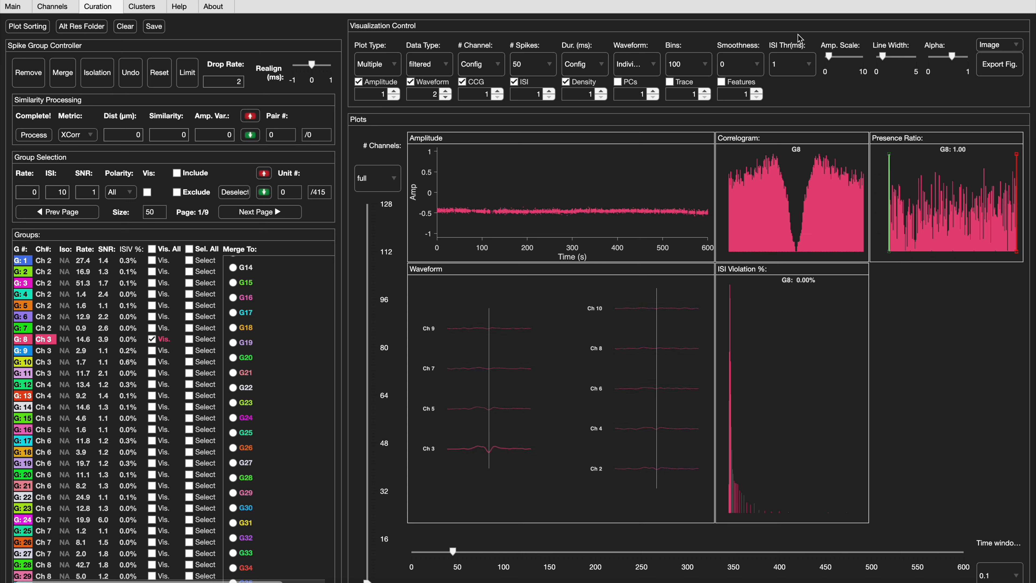
left_click(849, 58)
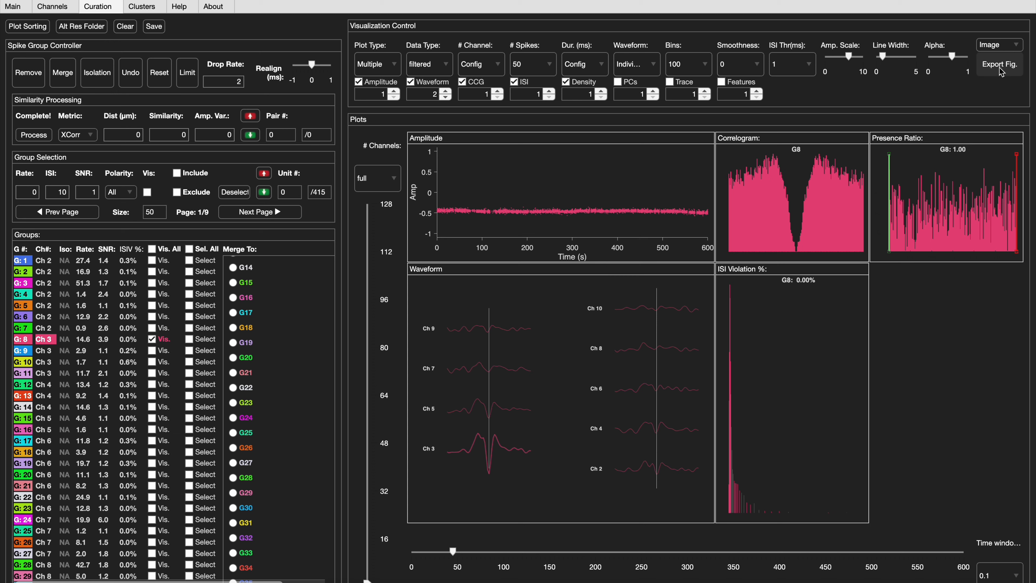
- Set the plot time window to 100 and move the time position forward along the recording
left_click(991, 575)
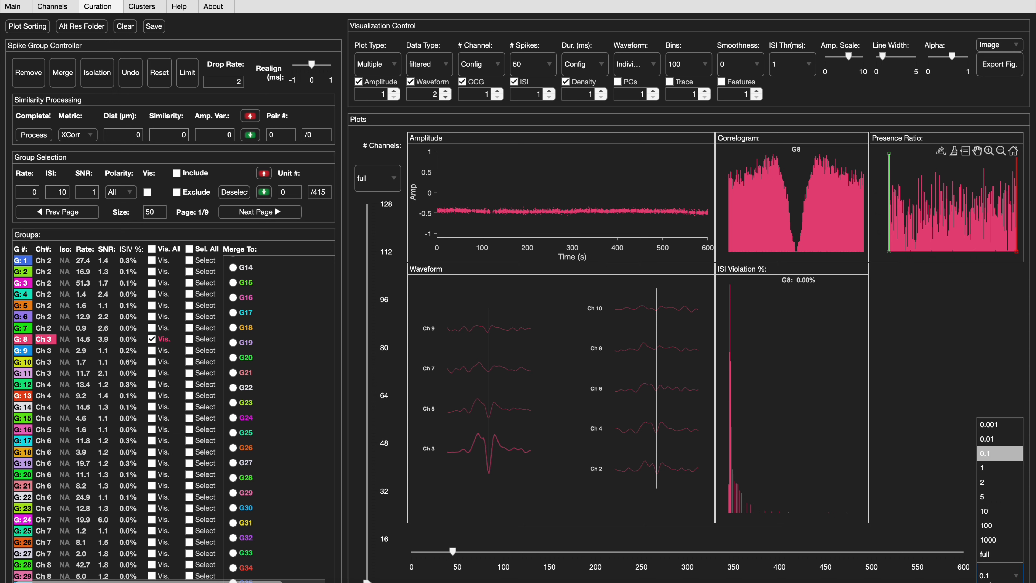
left_click(992, 526)
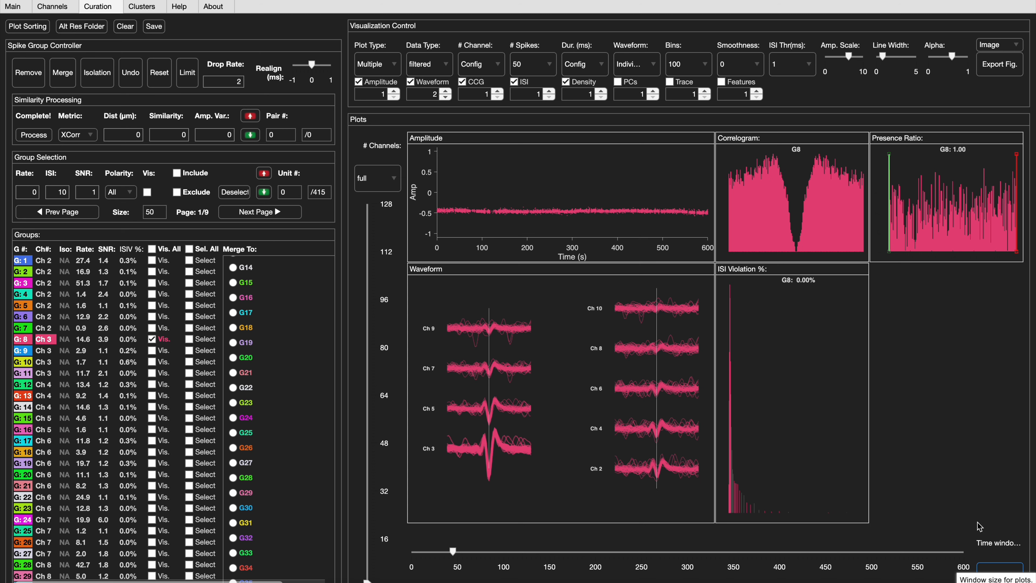
left_click(481, 549)
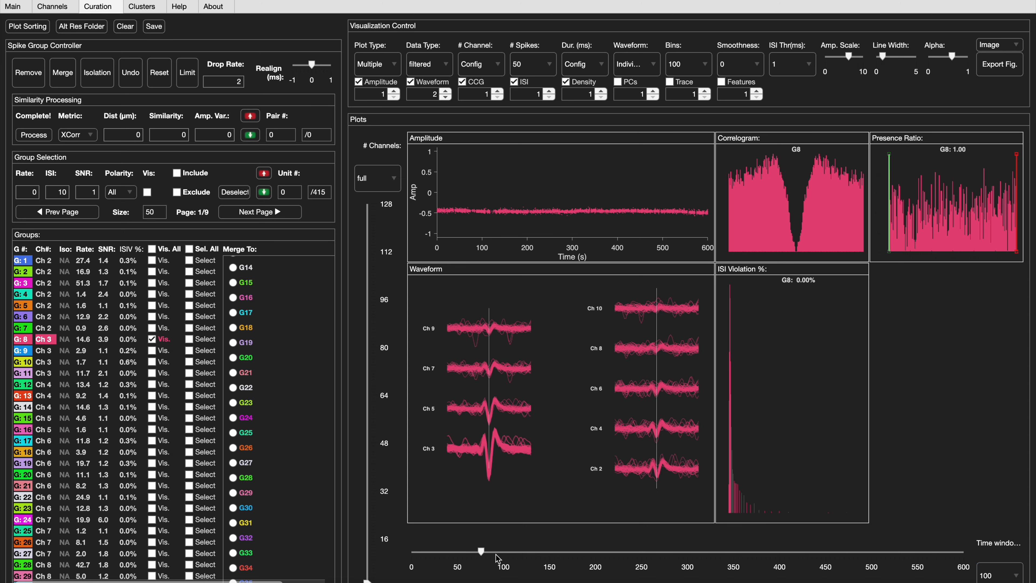
left_click(526, 556)
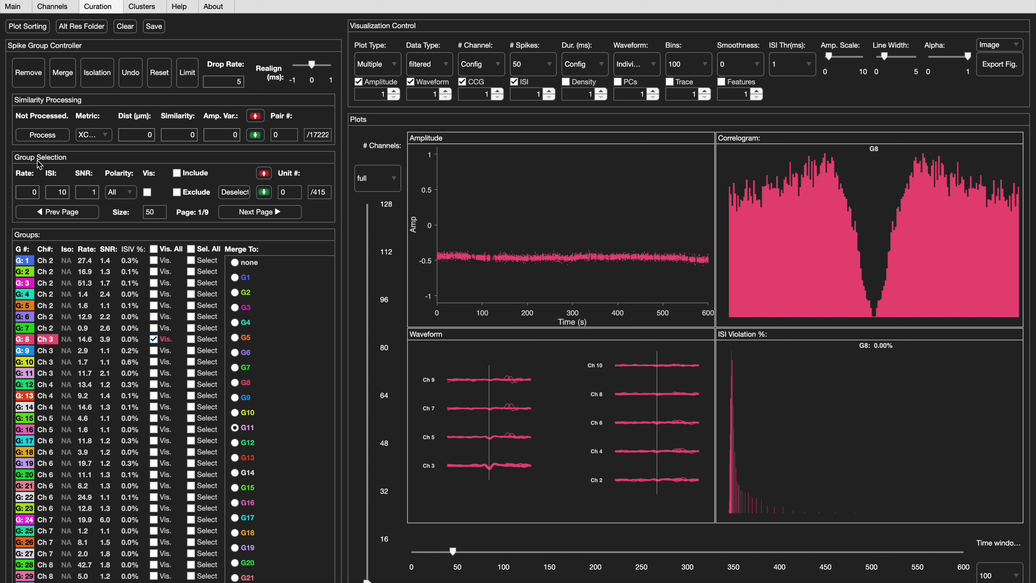
- Set the group selection thresholds to Rate 0.2, ISI 0.2 and SNR 1.4
left_click(33, 191)
type(".2")
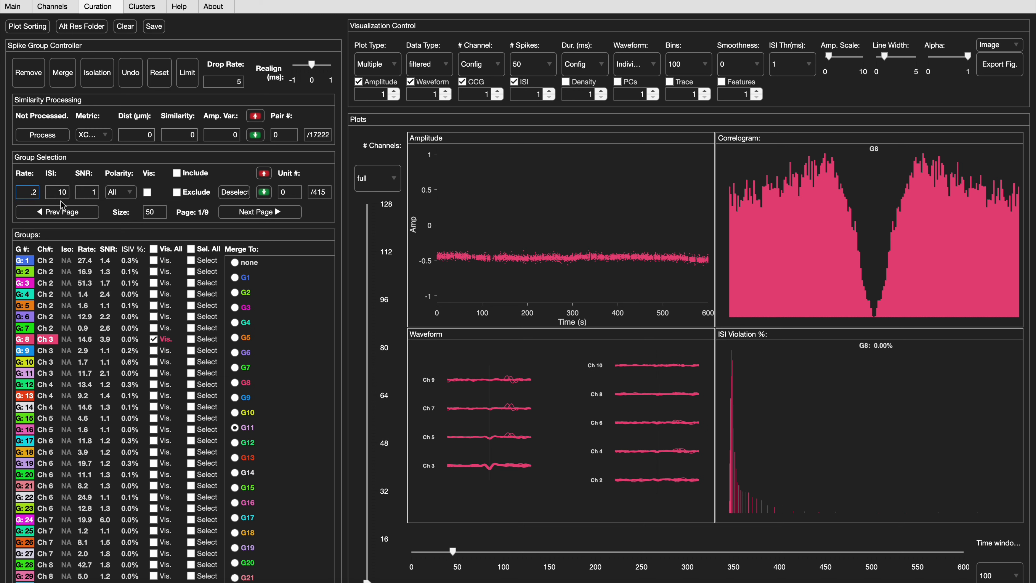
left_click(60, 191)
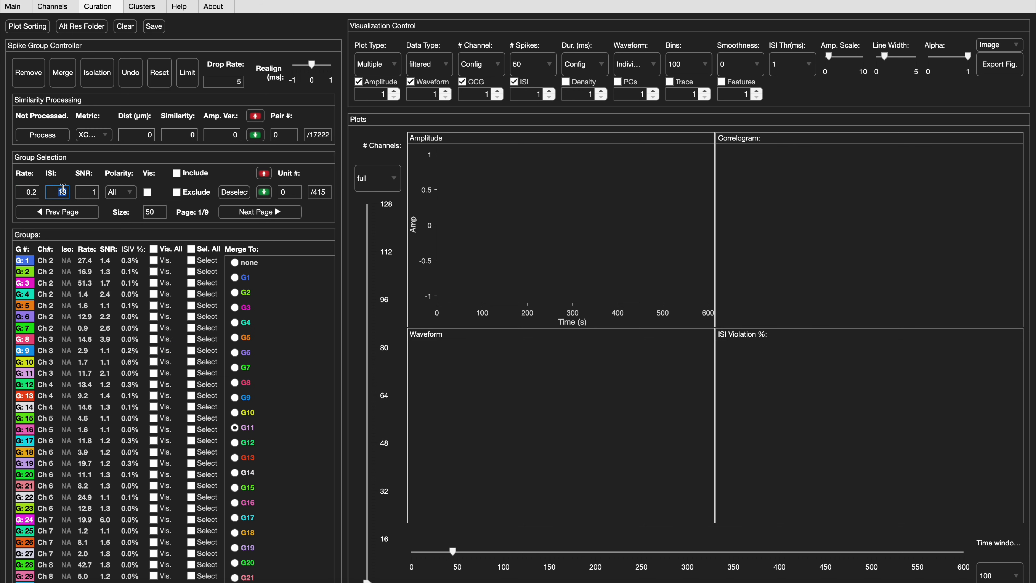
type(".2")
left_click(90, 190)
type("1")
- Set the polarity filter to 1 Chan Neg. and include the groups that match the selection criteria
left_click(124, 195)
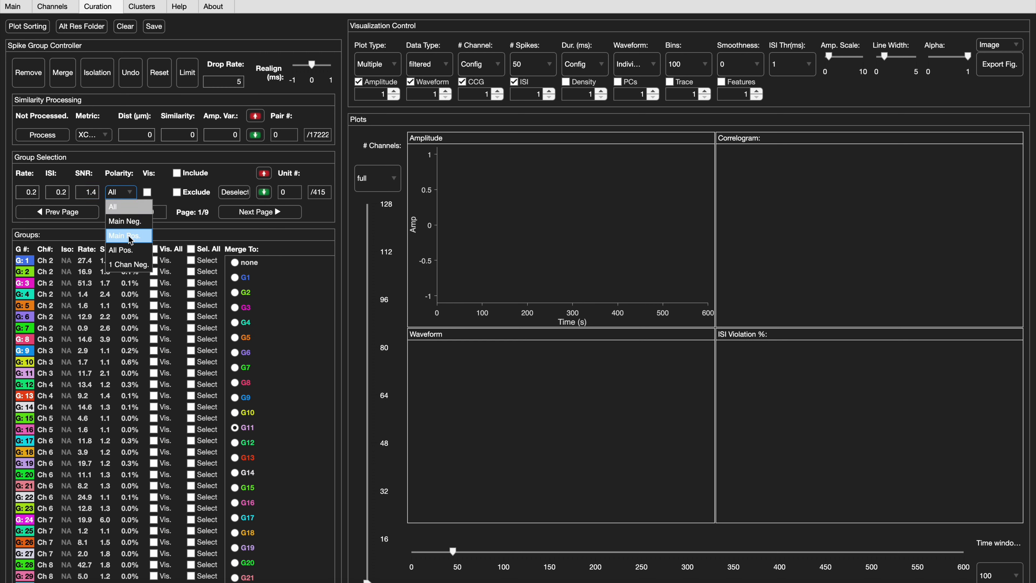
left_click(131, 266)
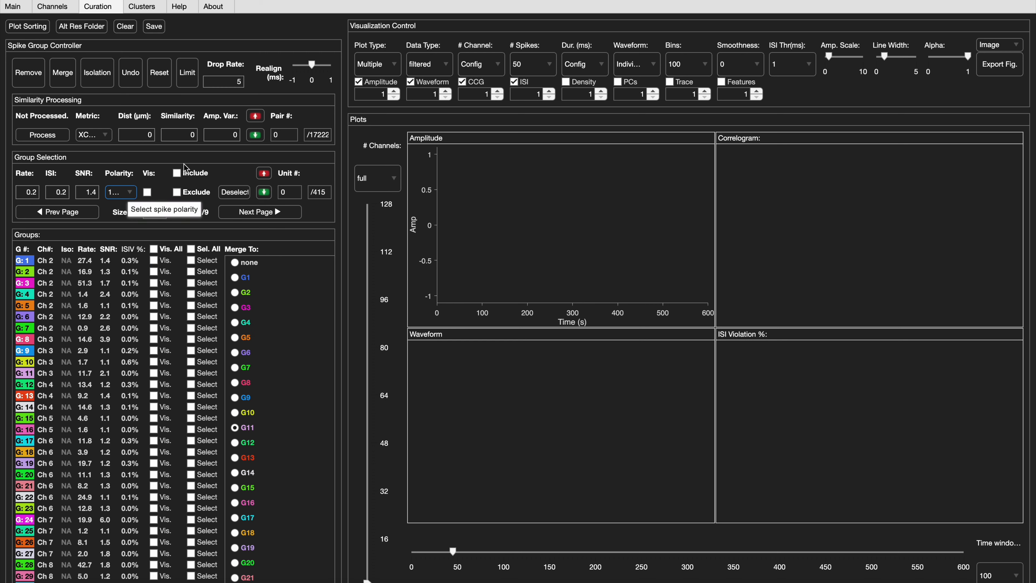
left_click(177, 173)
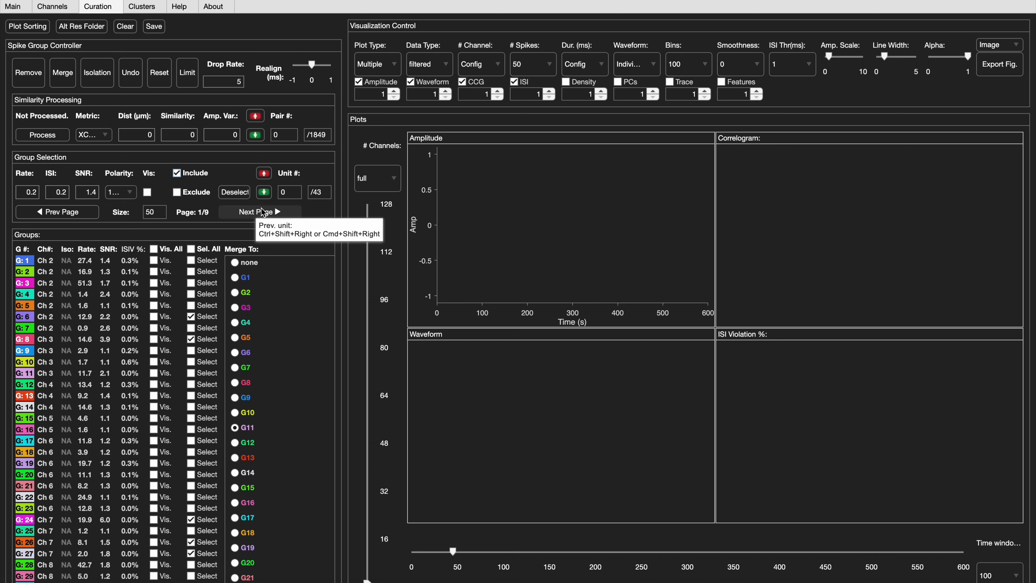
- Step forward through the first four included units to view their plots
left_click(267, 195)
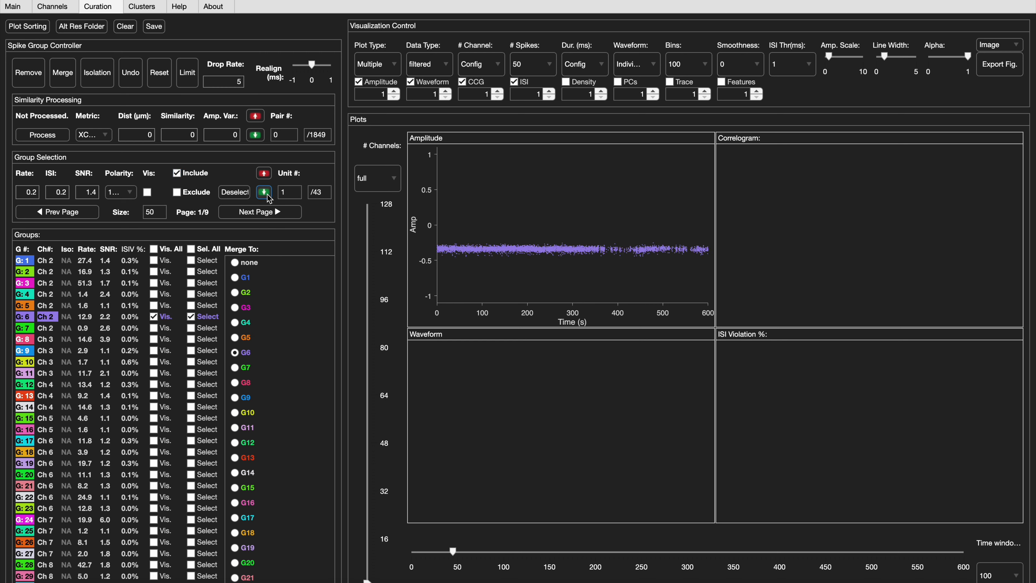
left_click(267, 195)
left_click(267, 195)
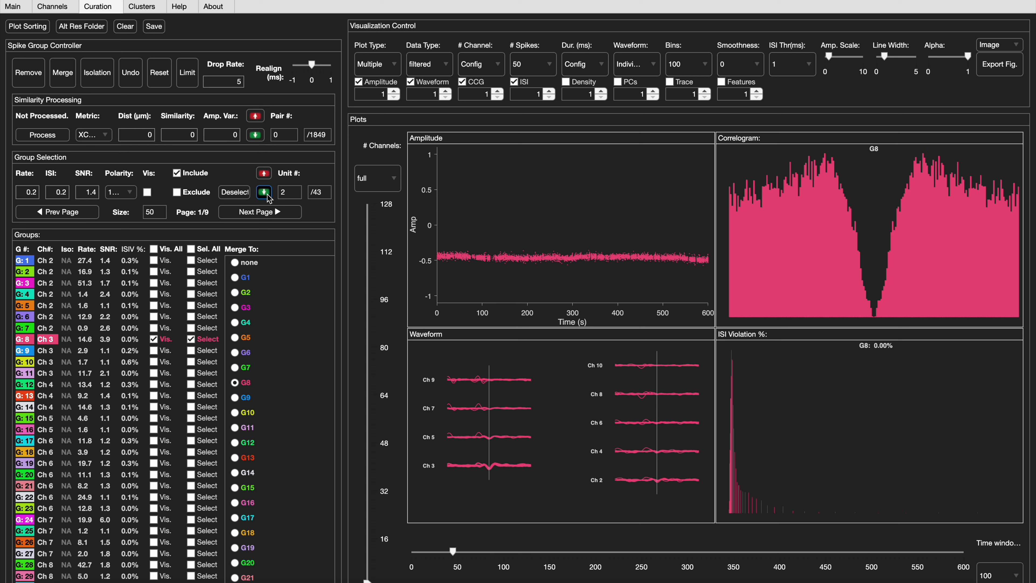
left_click(267, 196)
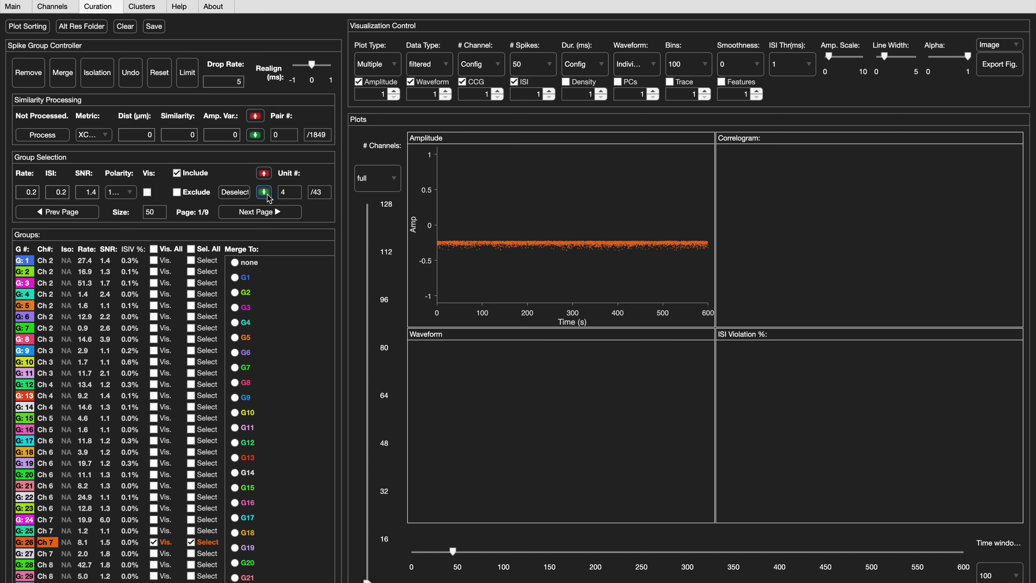
- Deselect all groups, then look at page 2 of the group list and return to page 1
left_click(237, 193)
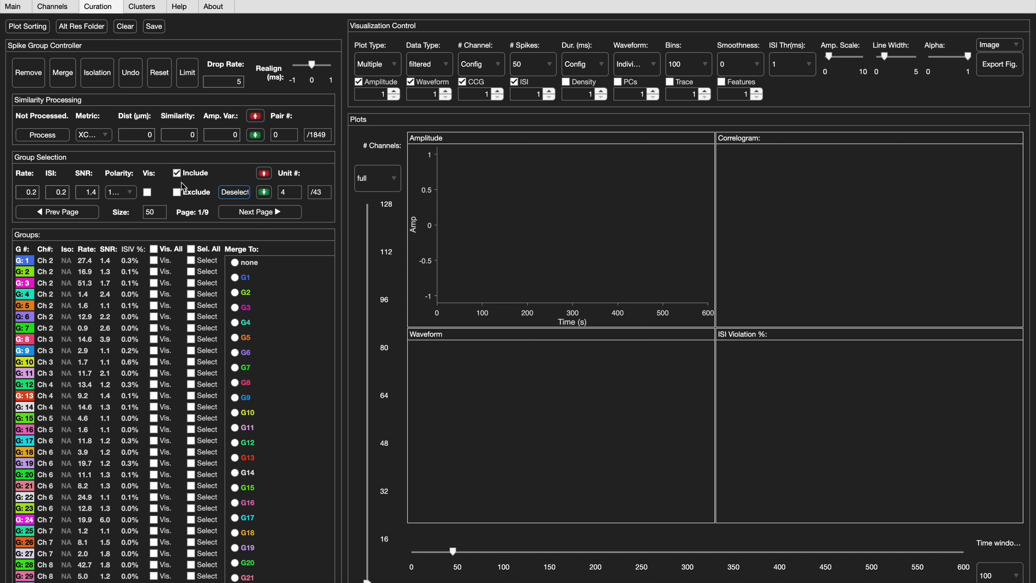
left_click(242, 212)
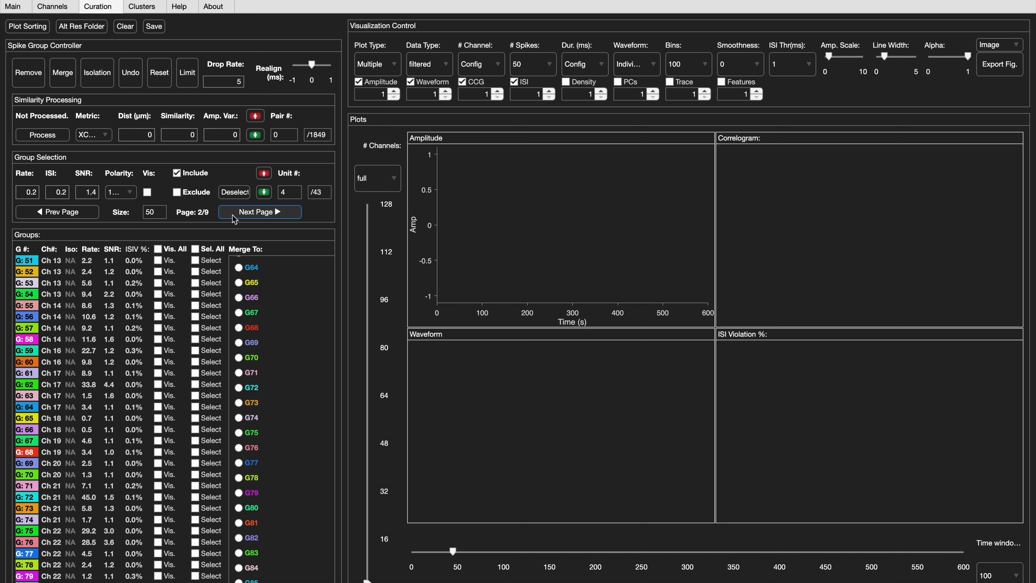
left_click(79, 217)
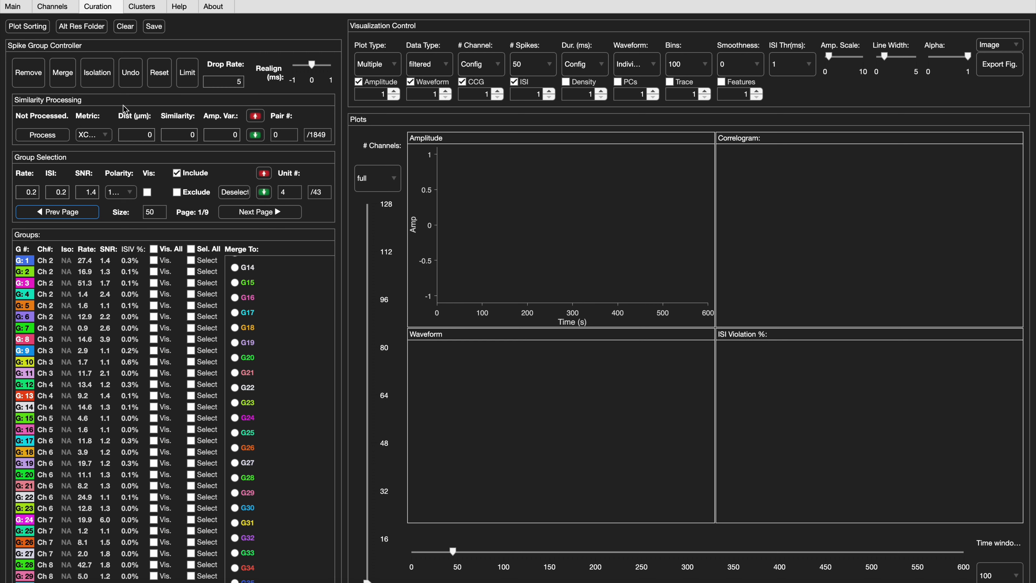
- Set the similarity distance to 100 µm with the XCorr metric and start the similarity processing
left_click(133, 134)
type("100")
left_click(97, 137)
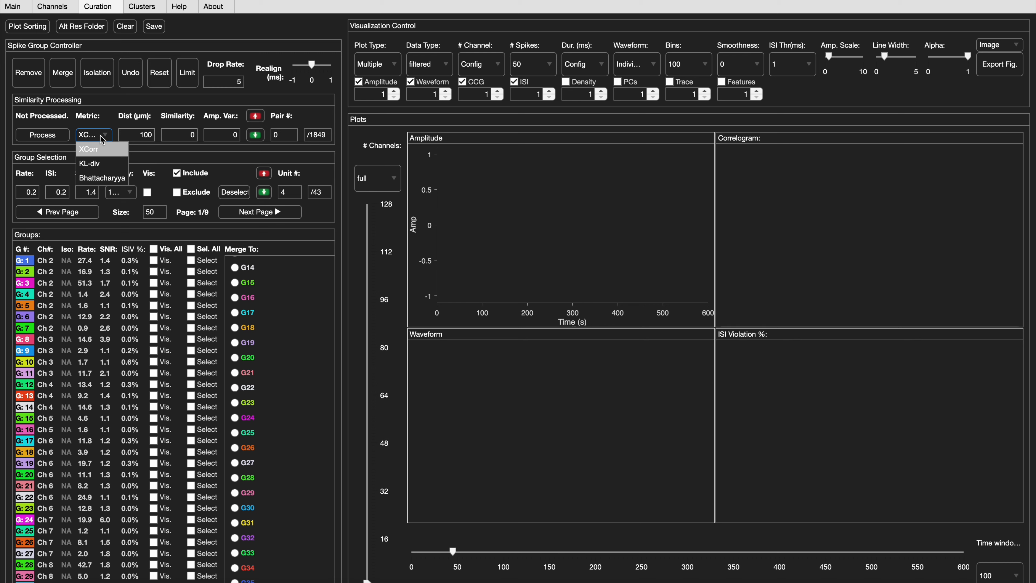
left_click(96, 153)
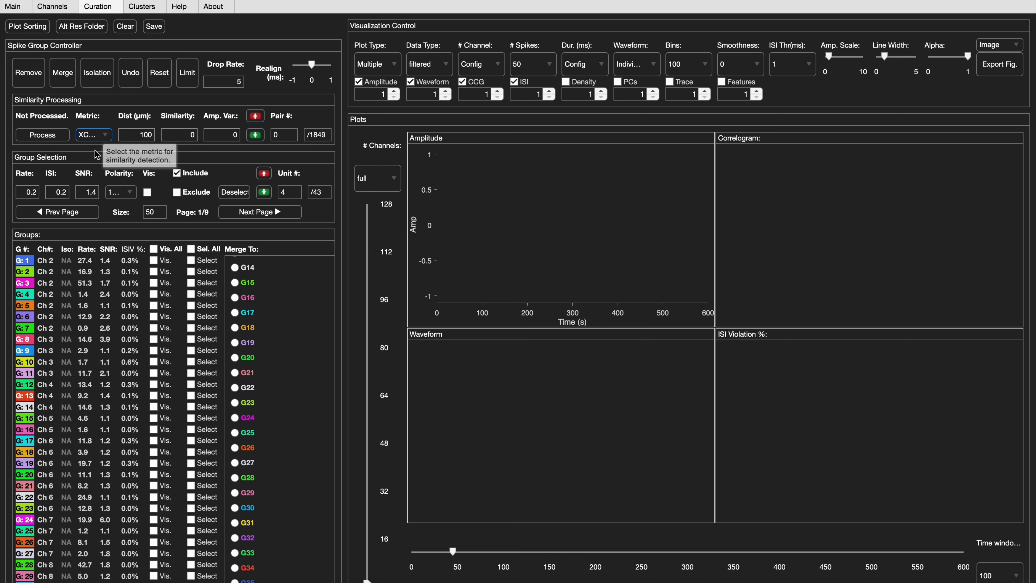
left_click(60, 138)
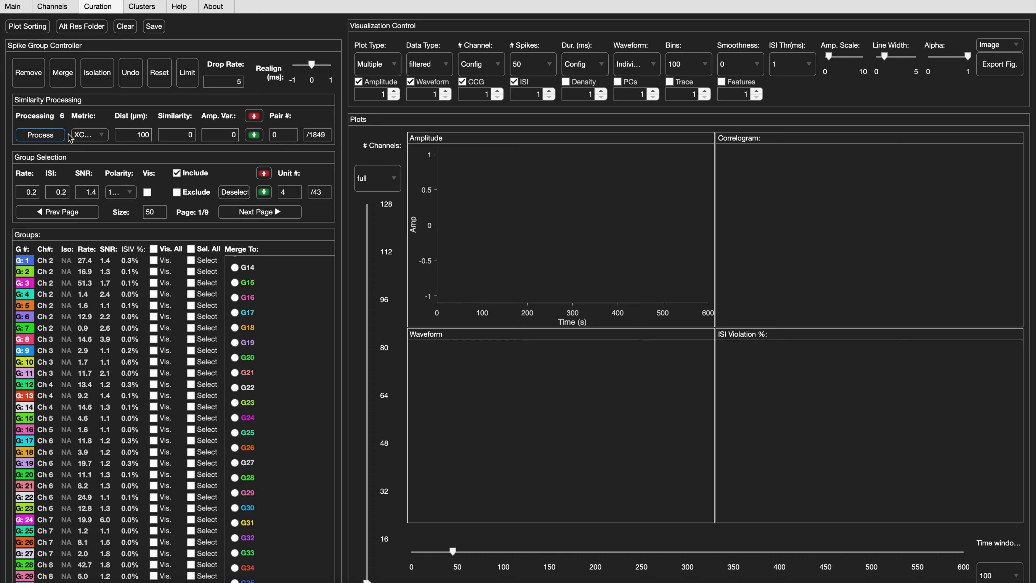
- Set the minimum similarity to 0.7 and the amplitude variance ratio to 0.2 for the unit pairs
left_click(188, 134)
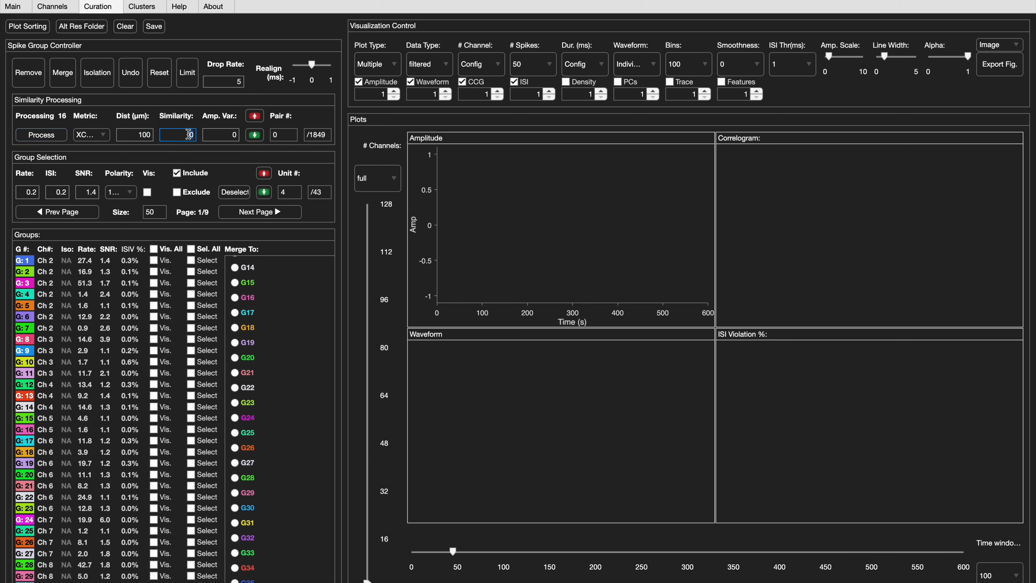
key("BackSpace")
type(".")
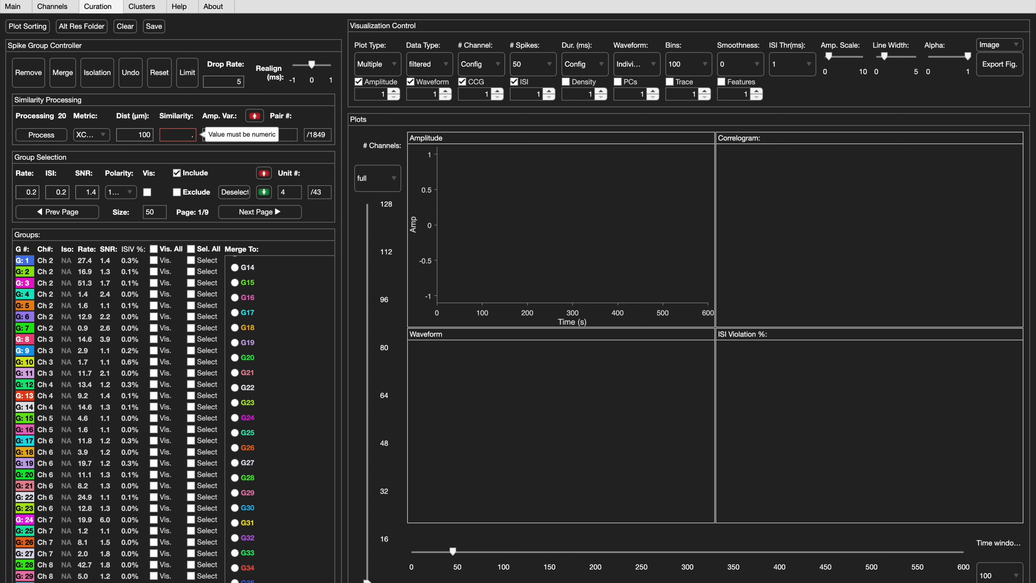
type("7")
left_click(230, 131)
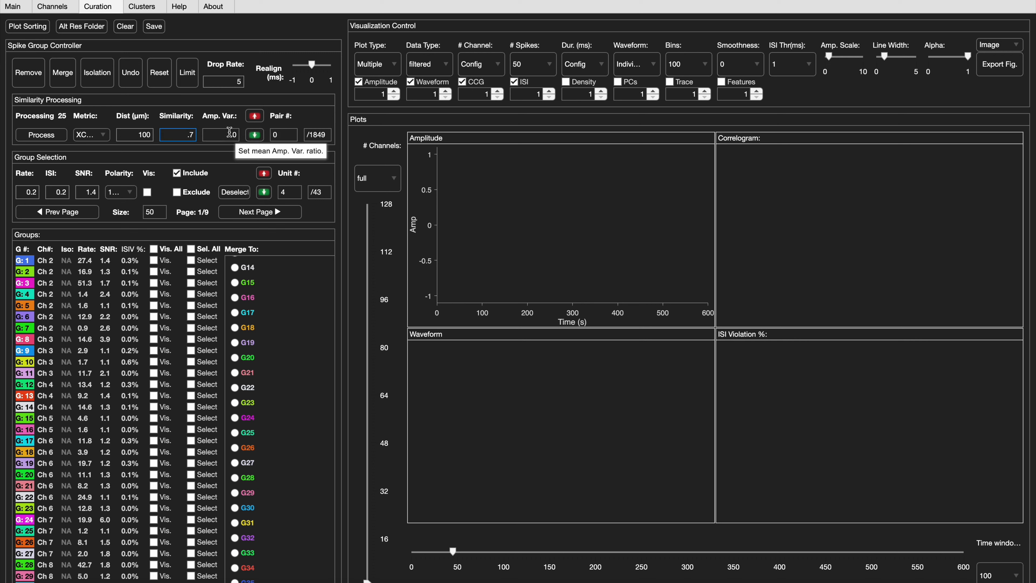
double_click(230, 131)
key("BackSpace")
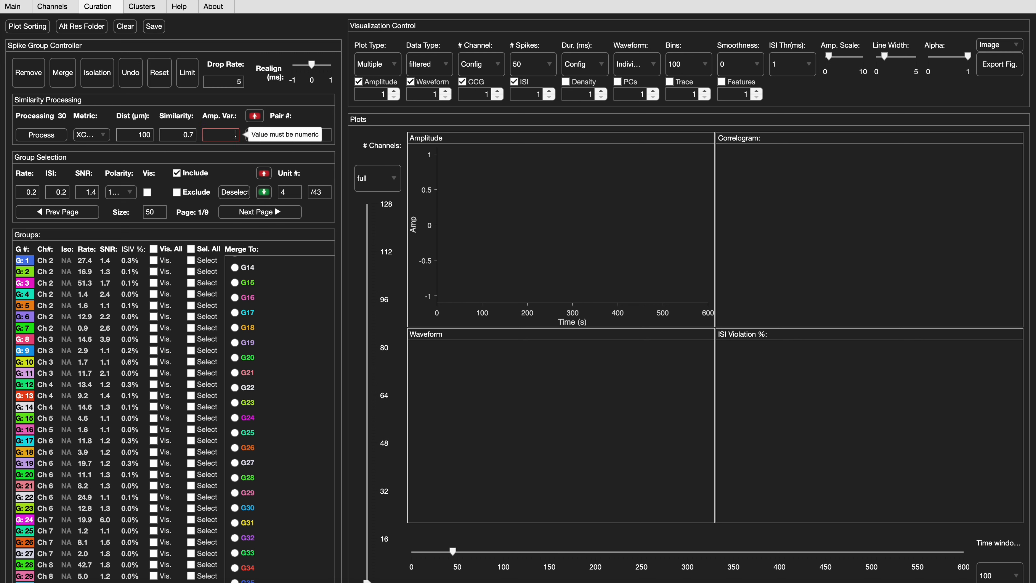
type(".2")
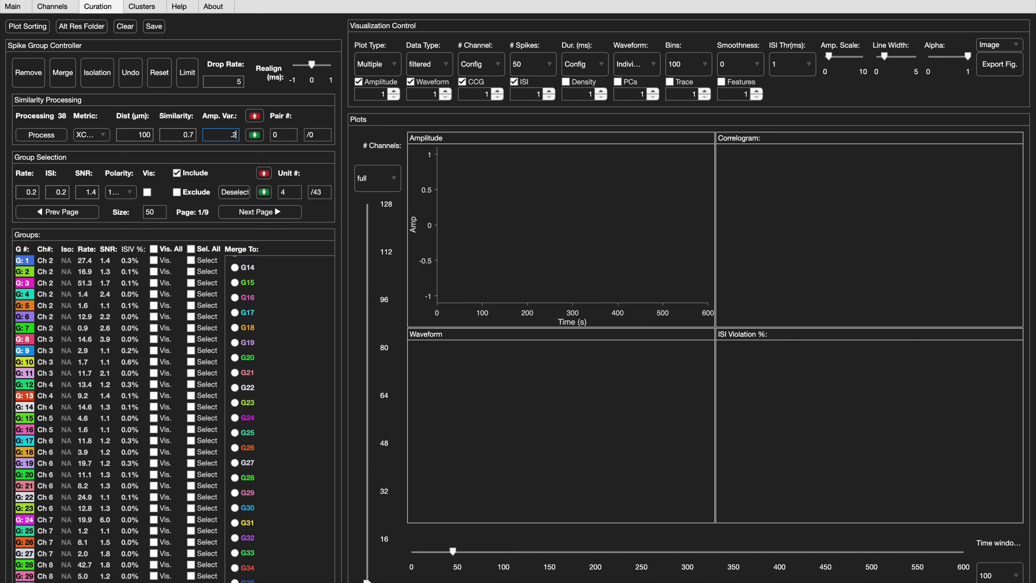
left_click(179, 132)
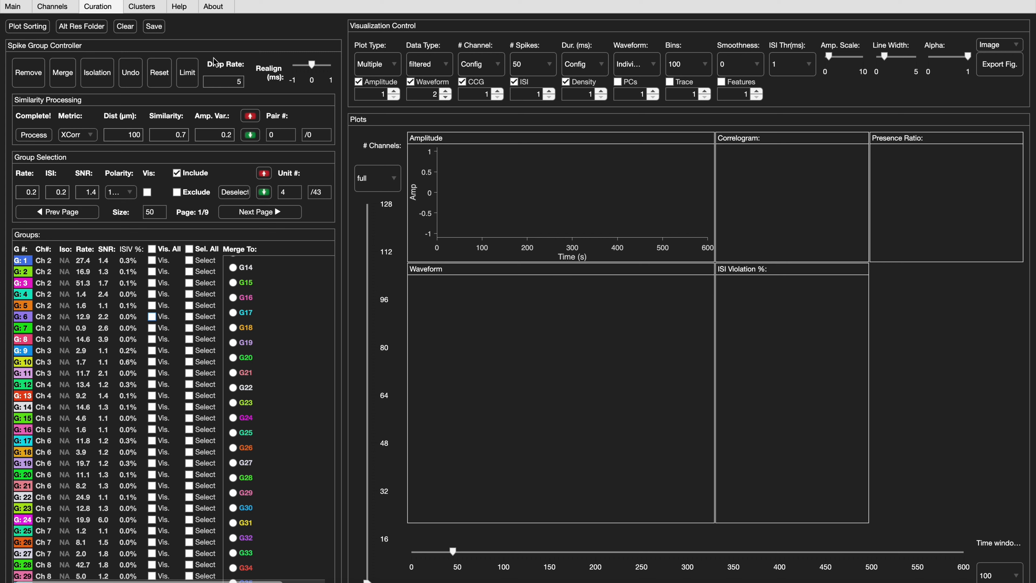
- Show and select spike group 6 and remove it from the sorting
left_click(155, 321)
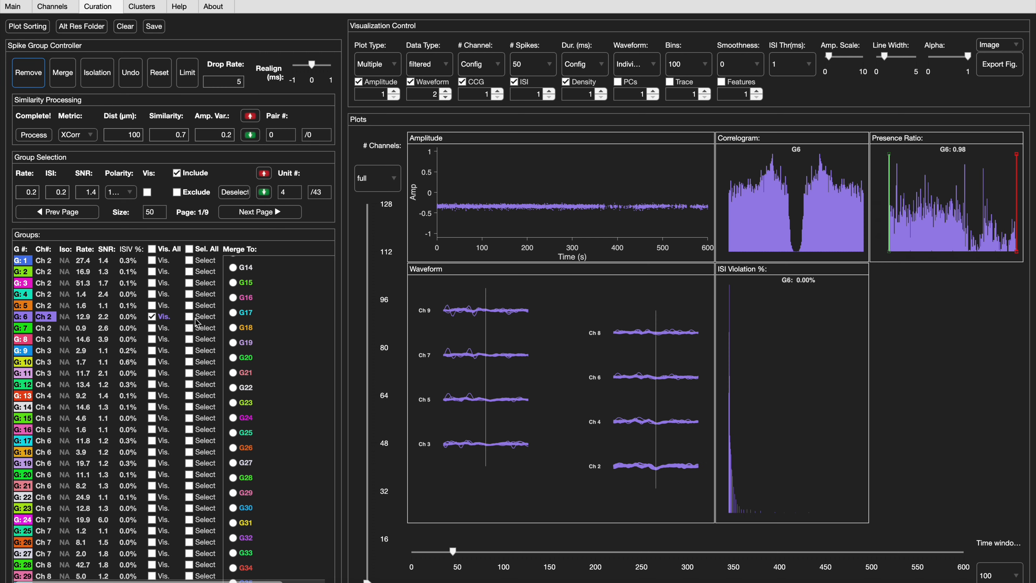
left_click(29, 72)
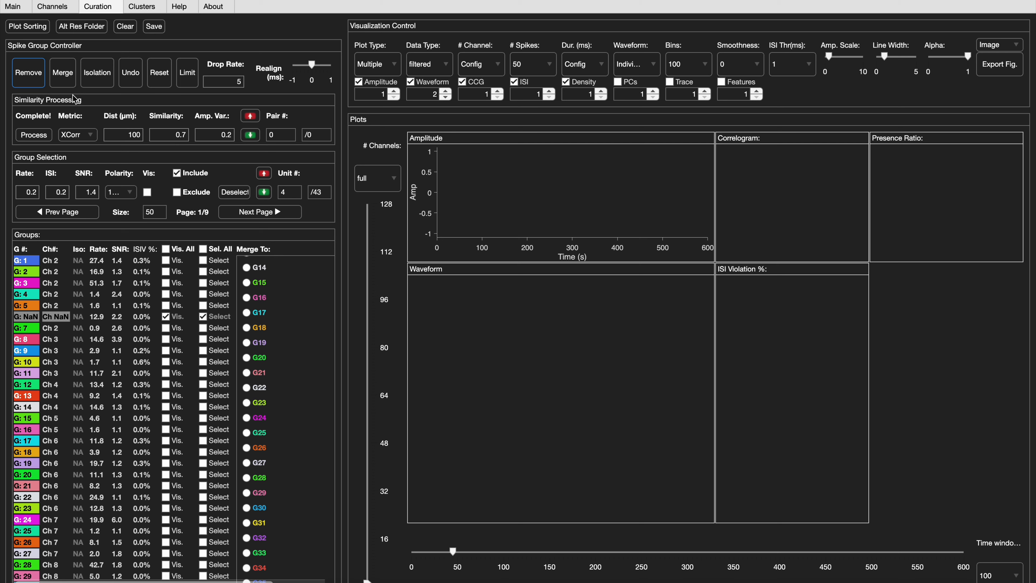
- Cycle the removed group's isolation type through SUA, MUA+ and MUA back to NA
left_click(95, 79)
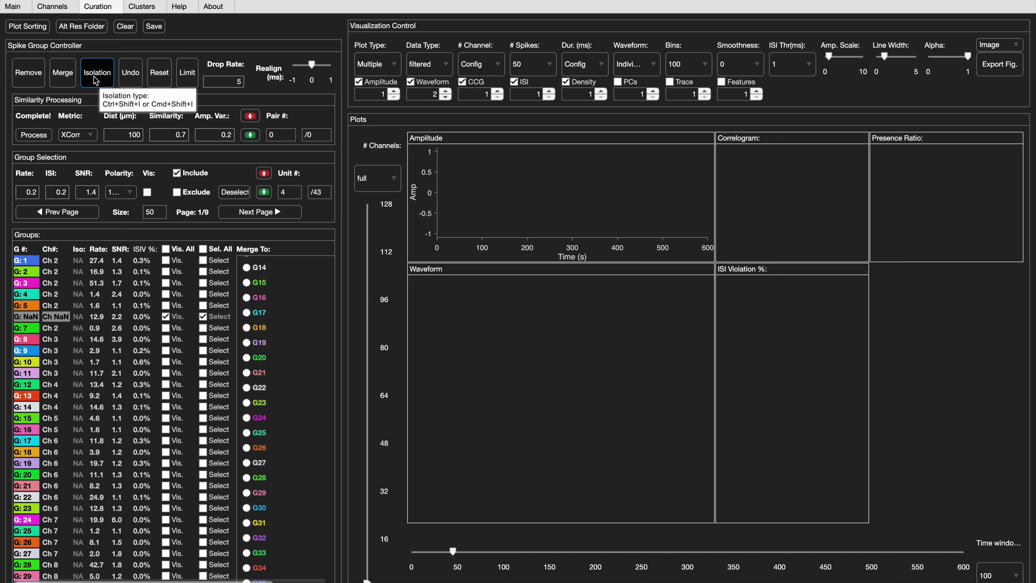
left_click(95, 79)
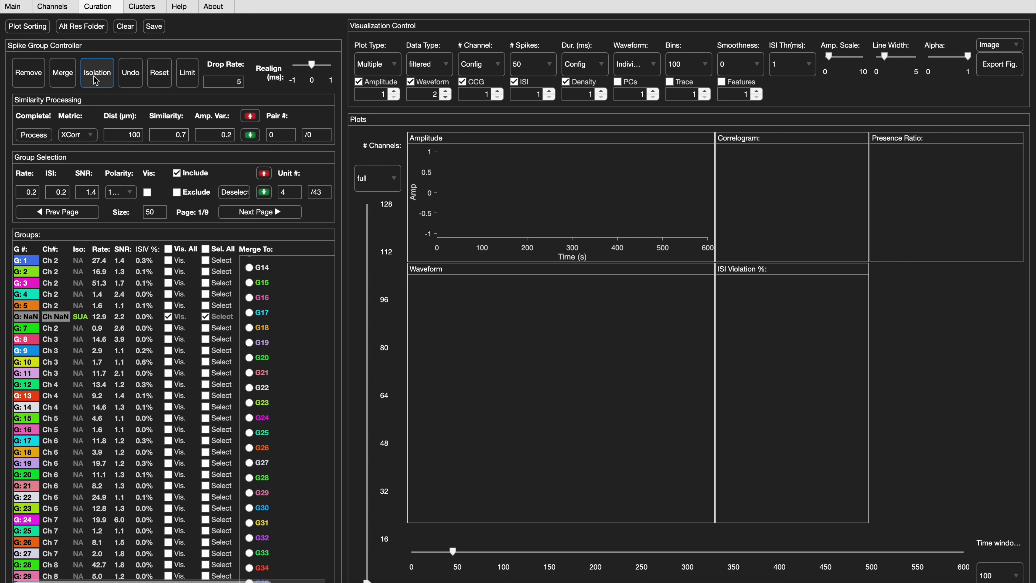
left_click(96, 79)
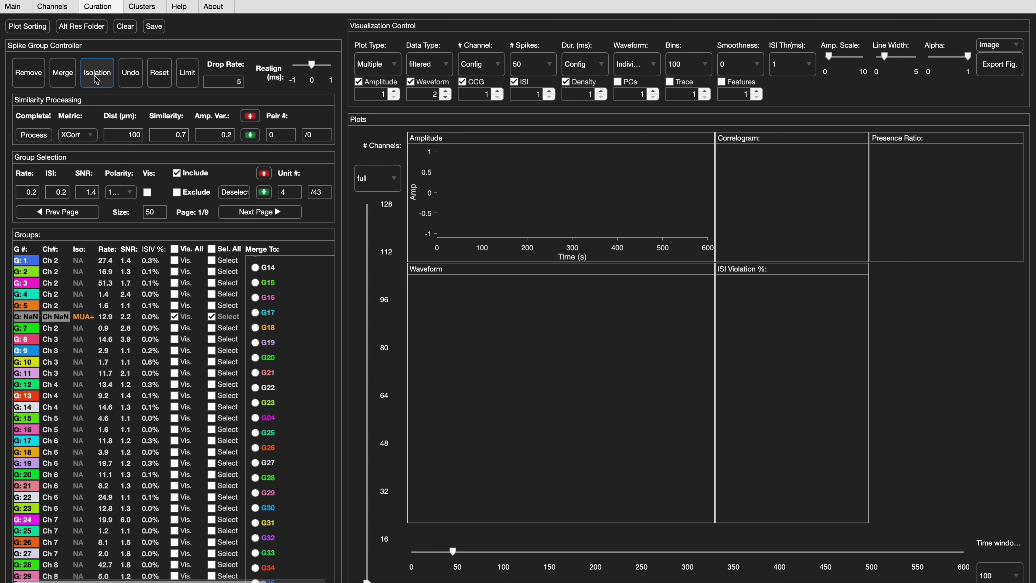
left_click(95, 75)
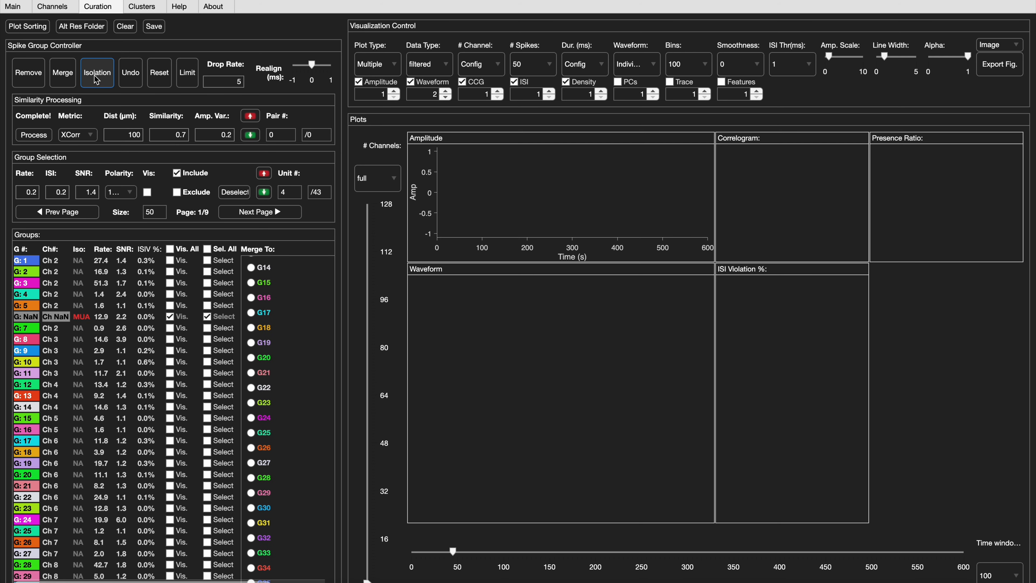
left_click(94, 76)
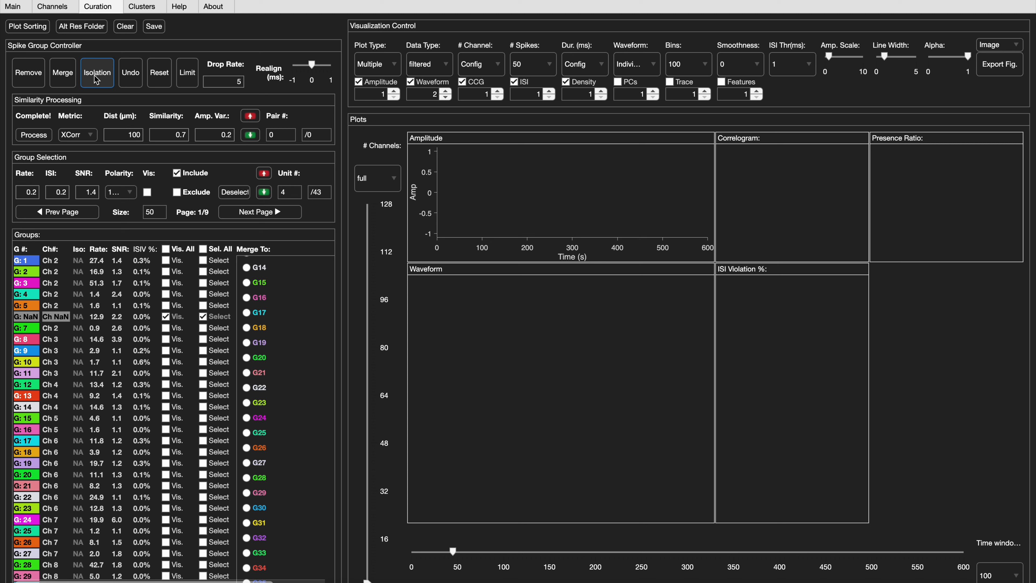
- Undo the removal of spike group 6
left_click(136, 79)
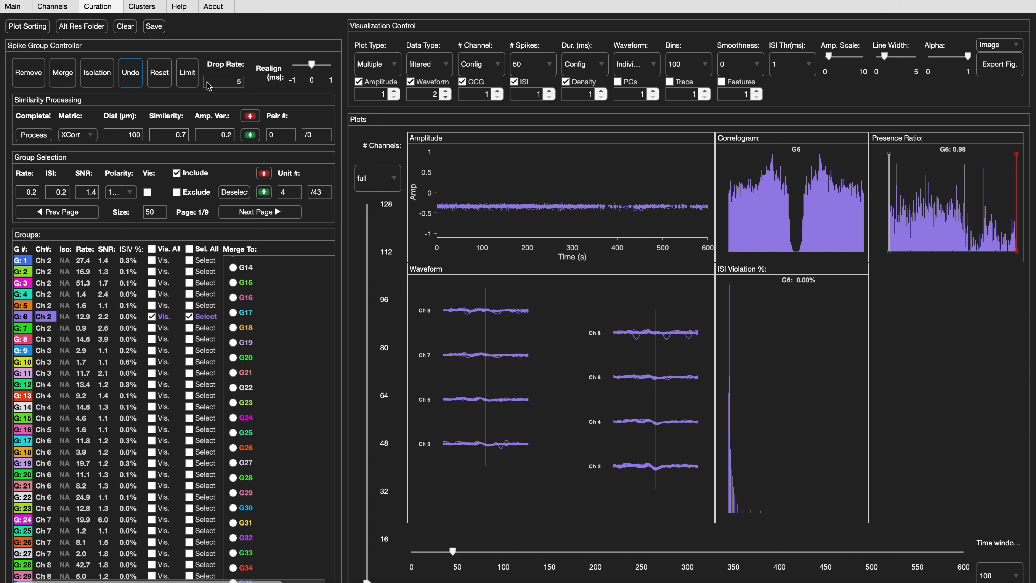
- Limit group 6 with a drop rate of 2 and move its end boundary later in the presence ratio plot
left_click(233, 86)
type("2")
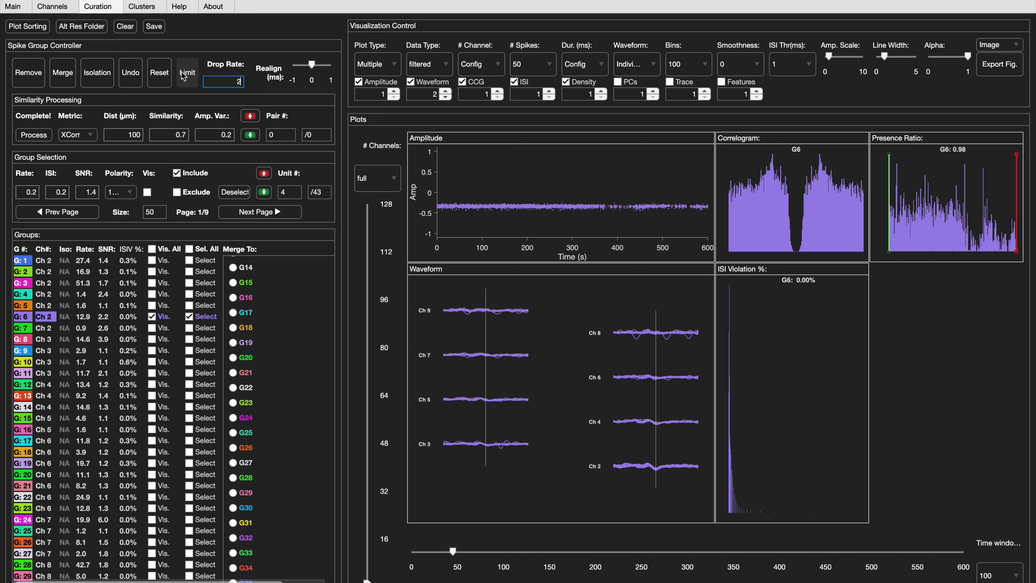
left_click(189, 76)
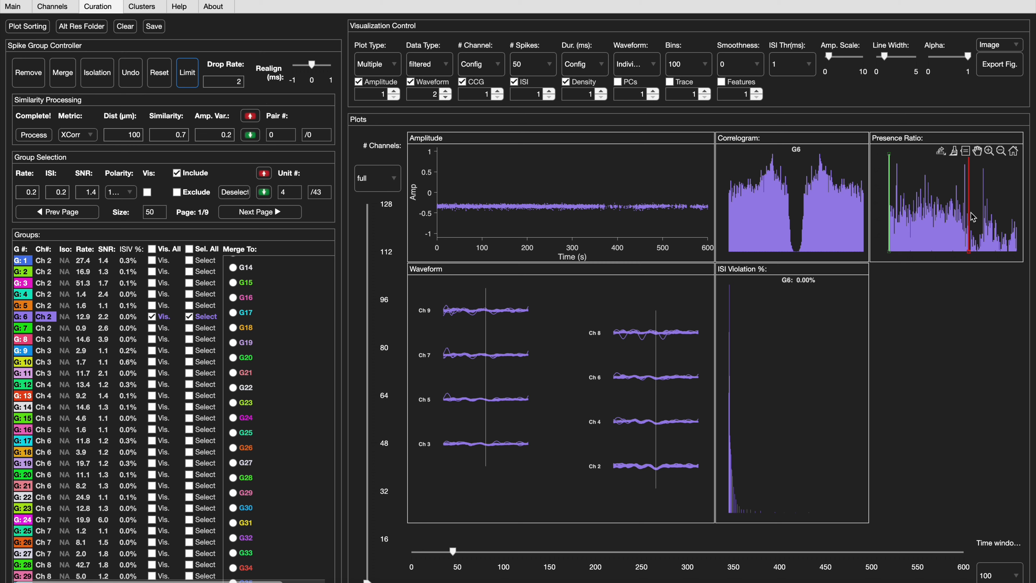
left_click_drag(971, 215, 999, 213)
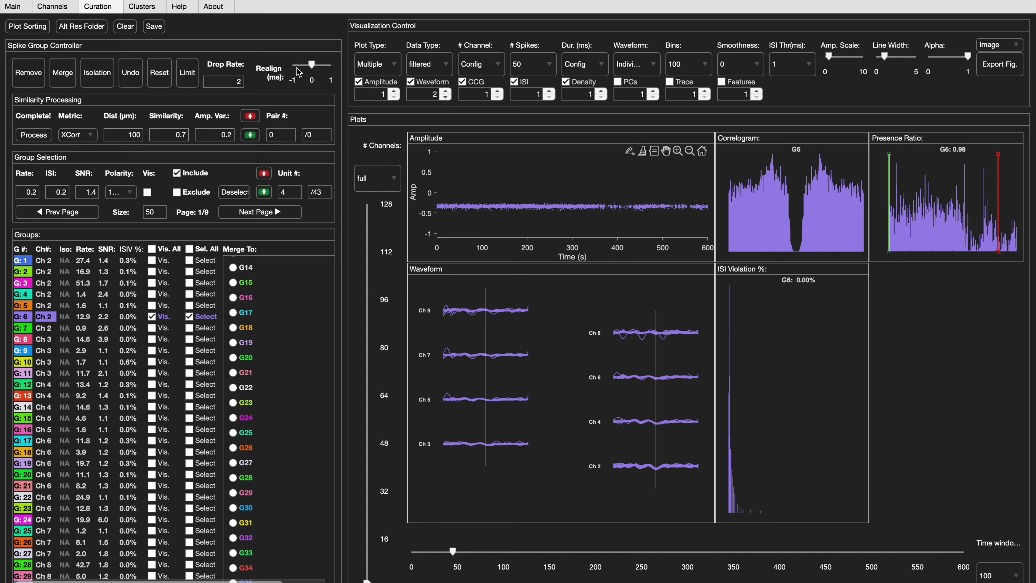
- Realign the spikes of group 6 by a positive offset of about 0.5 ms
left_click_drag(312, 65, 322, 66)
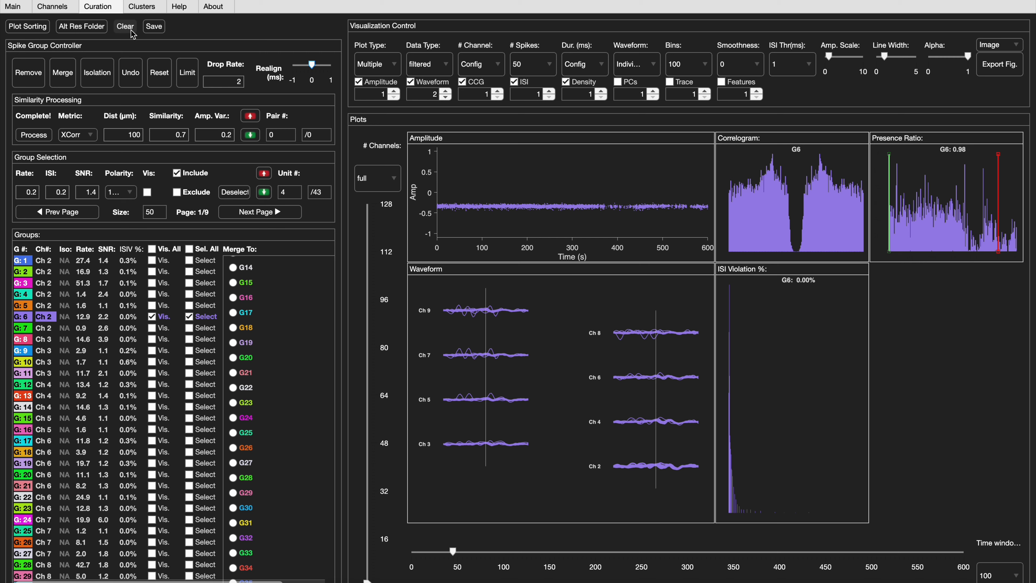
key("super+shift+5")
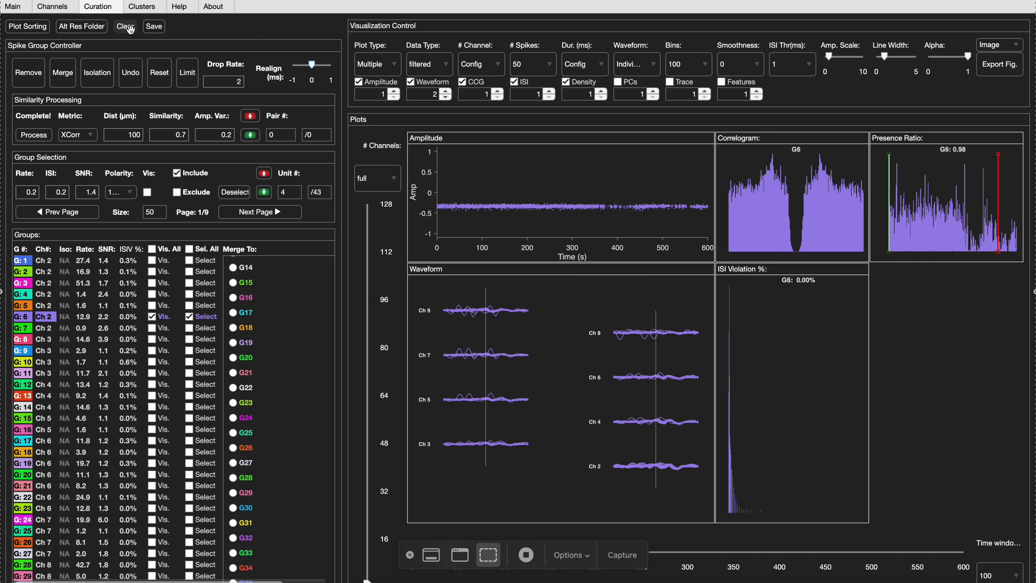